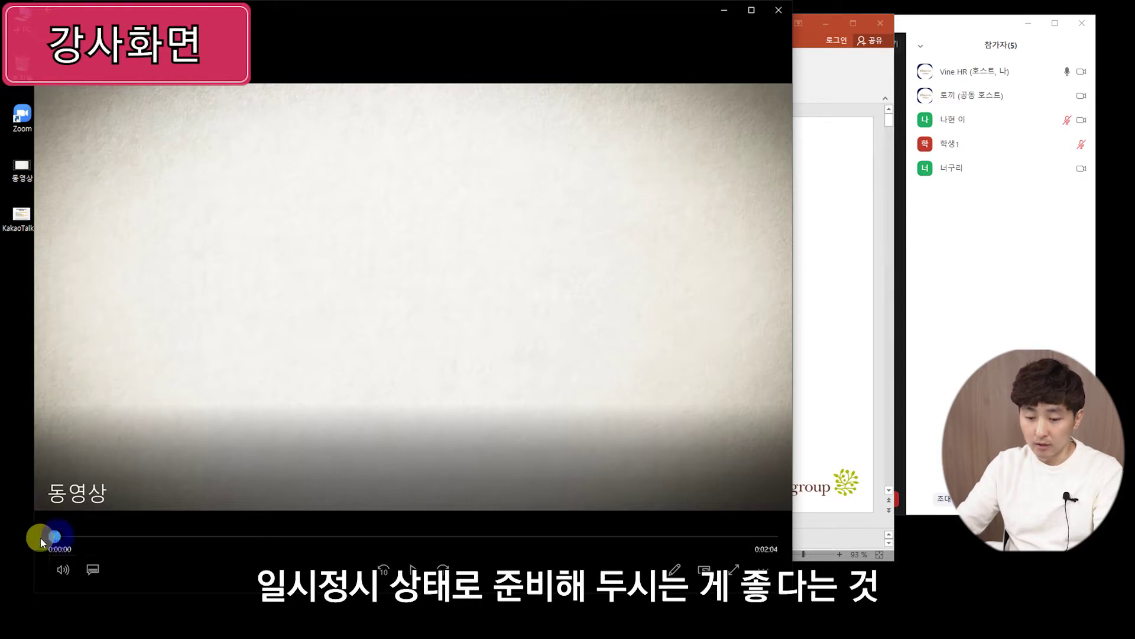
Minimize the video player, collapse the presentation's slide thumbnails, notes pane and ribbon, and shift its window slightly
left_click(722, 12)
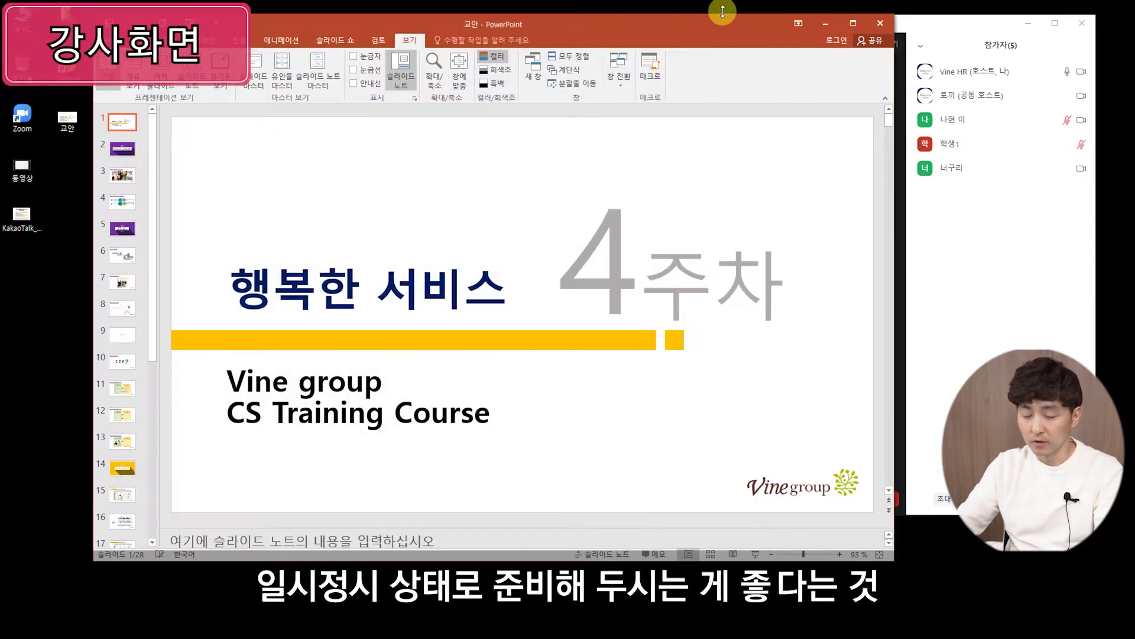
left_click_drag(159, 202, 104, 203)
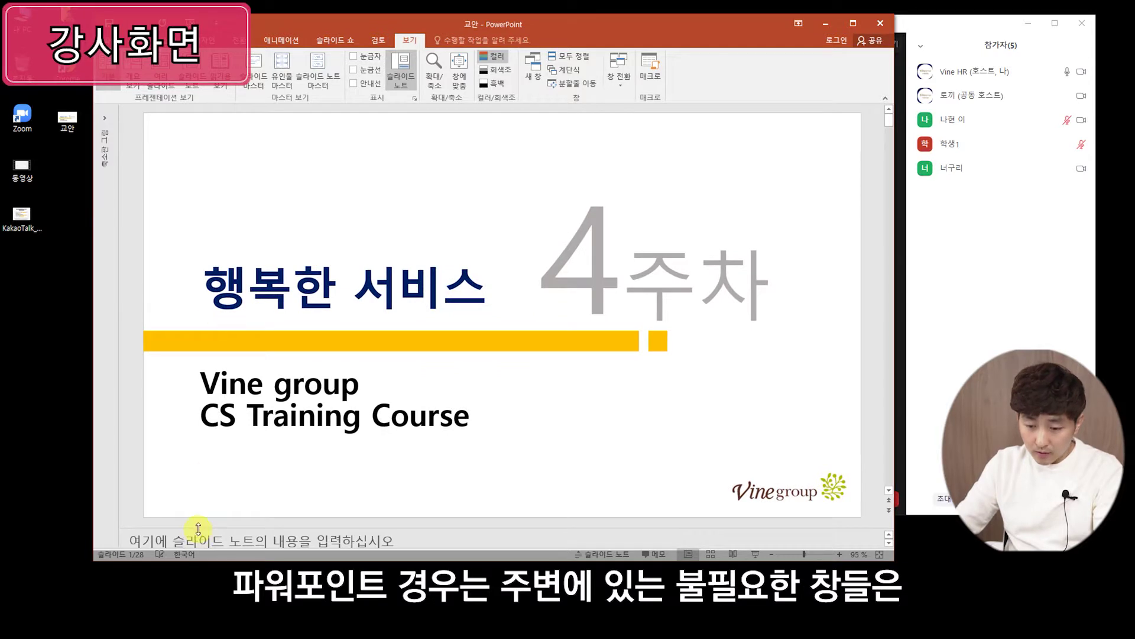
left_click_drag(197, 525, 229, 544)
left_click(785, 85)
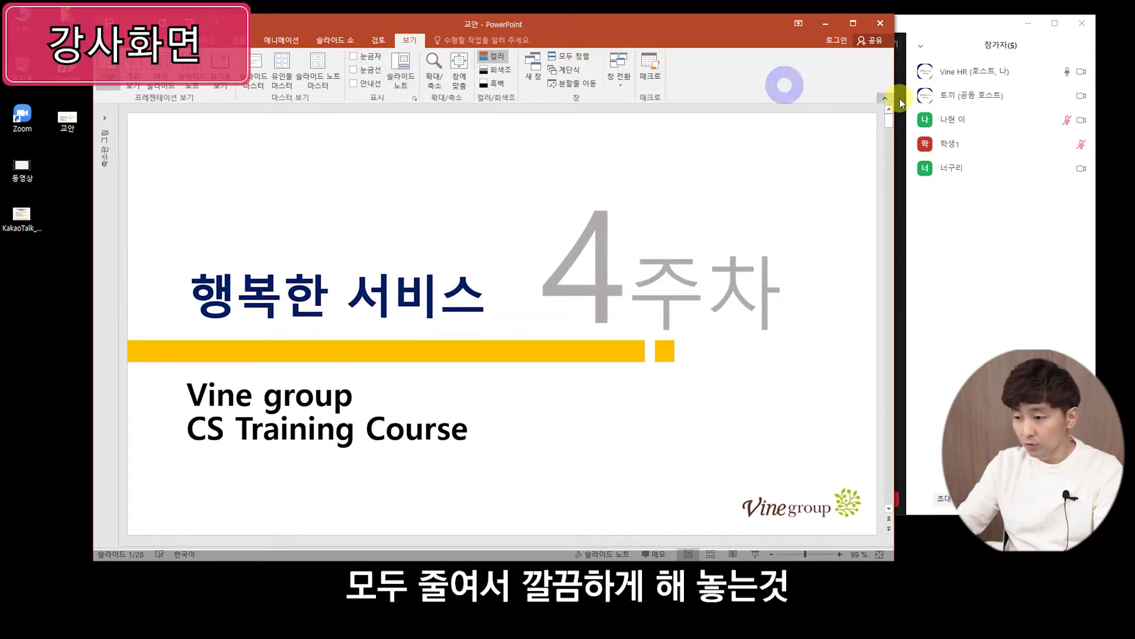
left_click(885, 100)
left_click_drag(644, 21, 610, 33)
Switch to the Zoom meeting, open the screen sharing choices and try the 교안 - PowerPoint and 영화 및 TV windows as sources
left_click(985, 267)
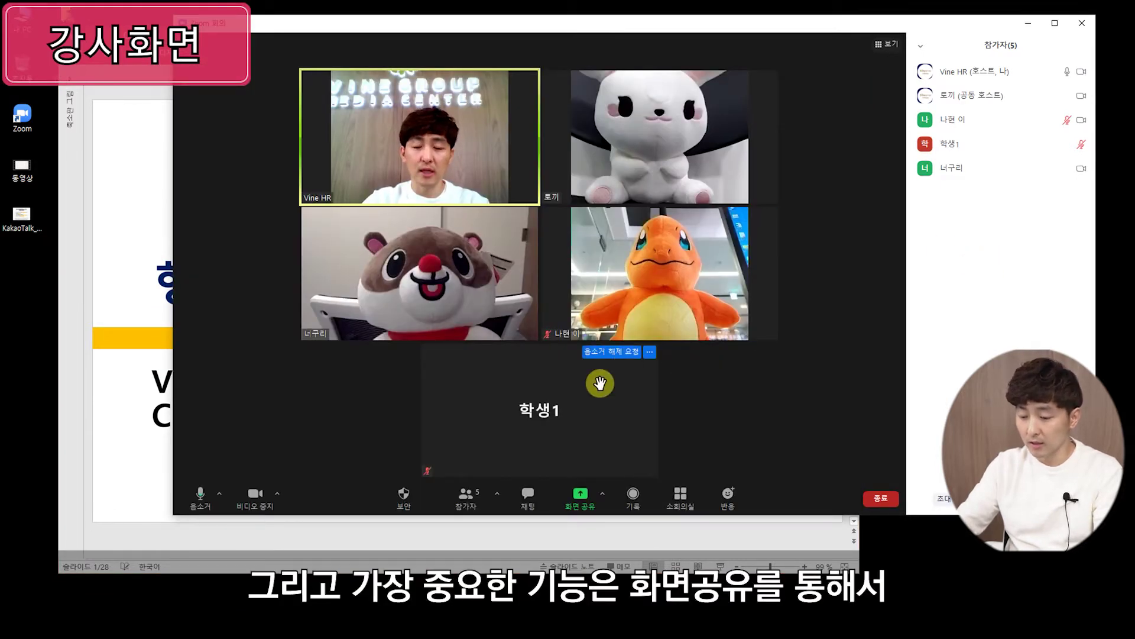
left_click(581, 500)
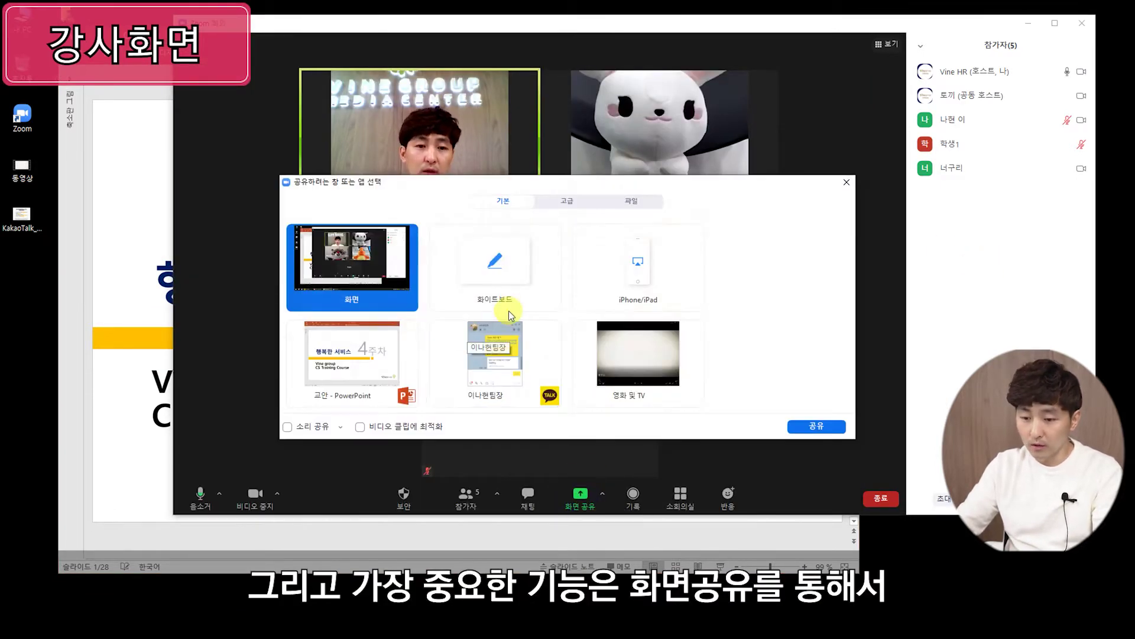
left_click(362, 372)
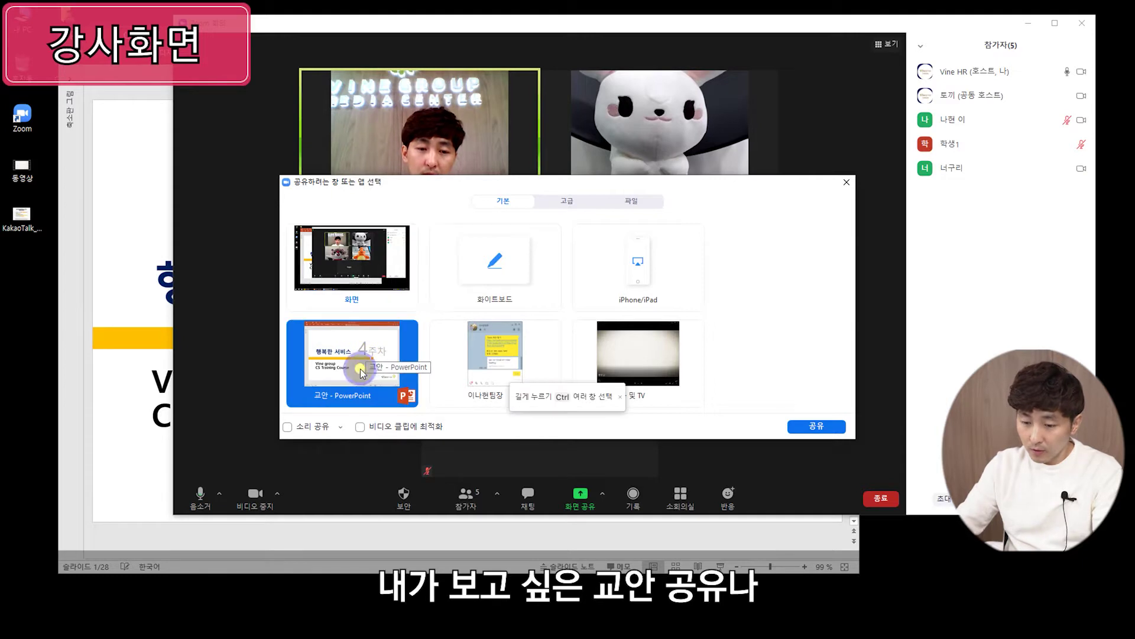
left_click(680, 349)
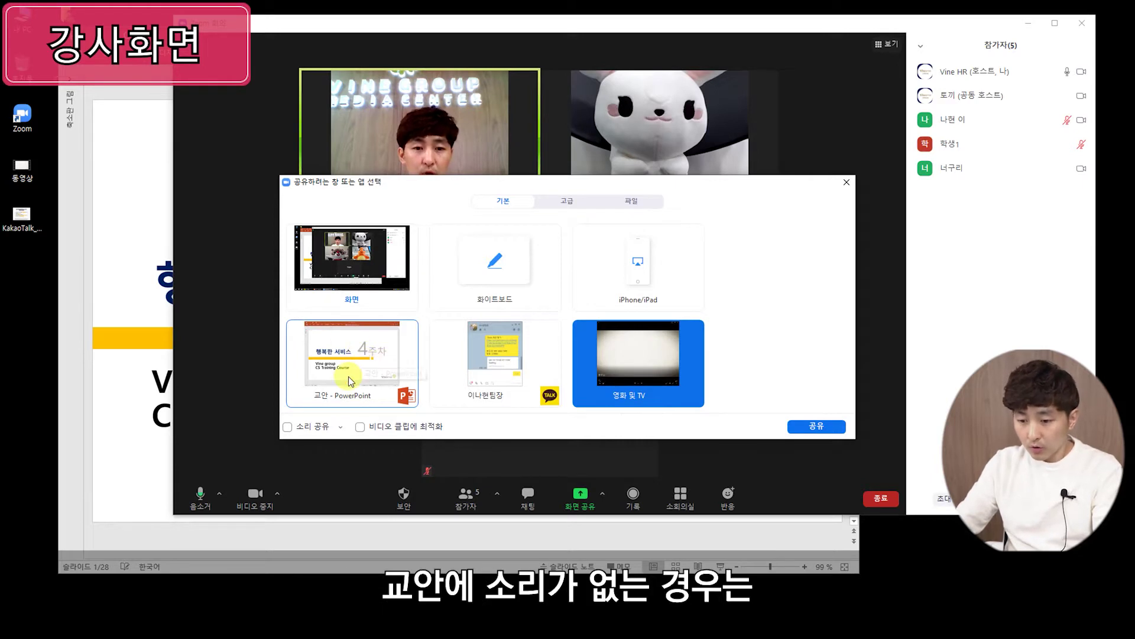
left_click(359, 350)
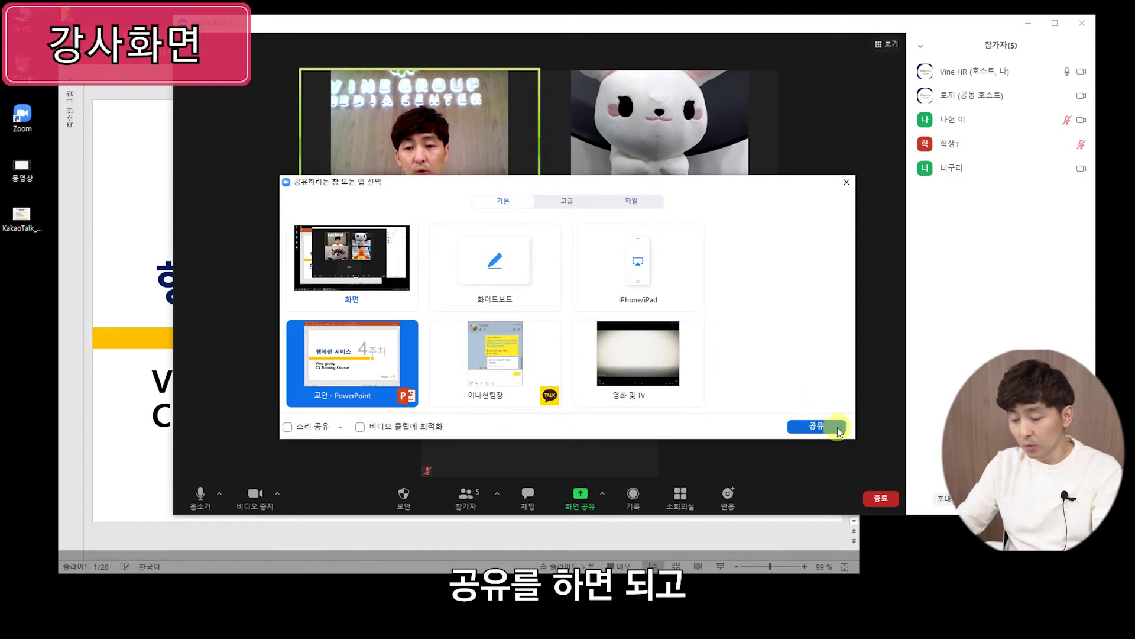
Select the 영화 및 TV window with 소리 공유 and 비디오 클립에 최적화 enabled, and close the sharing choices
left_click(672, 359)
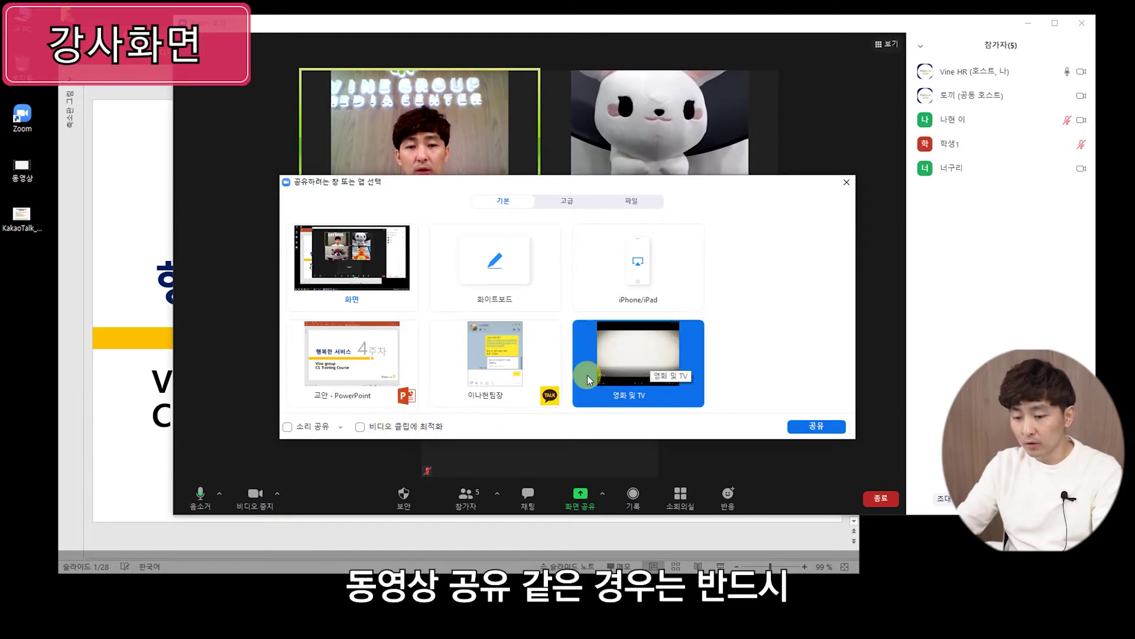
left_click(288, 426)
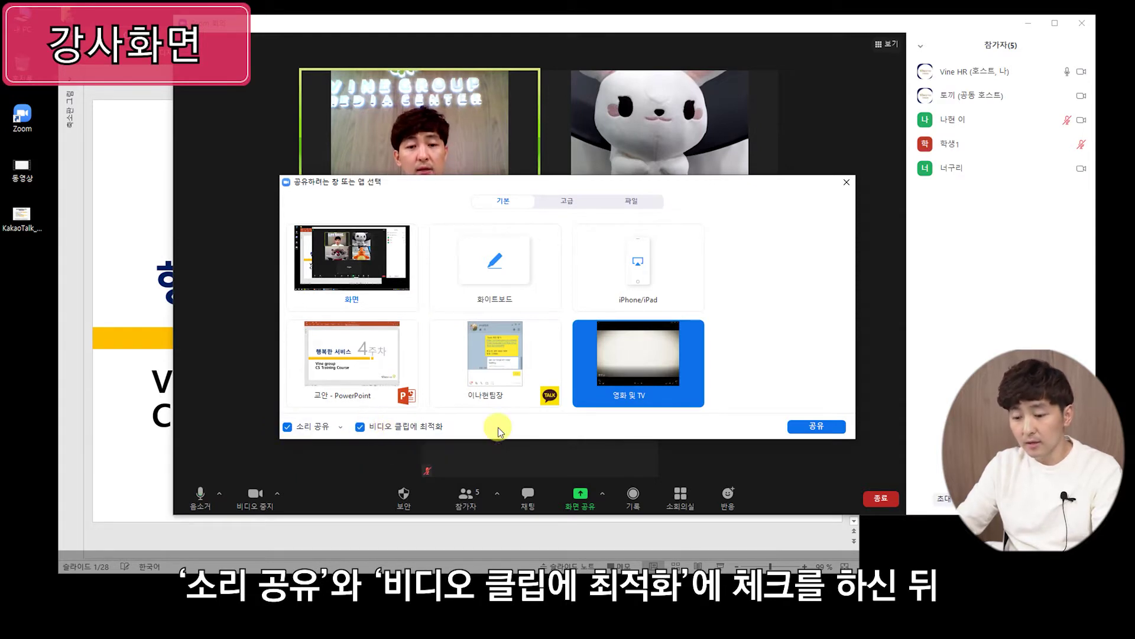
left_click(807, 421)
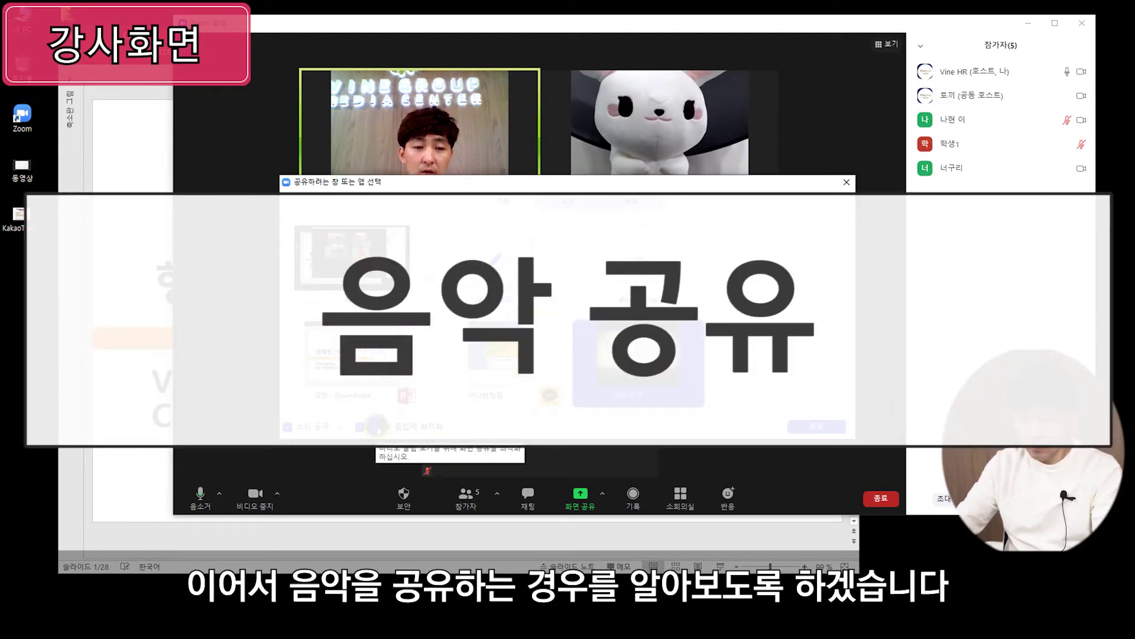
left_click(847, 182)
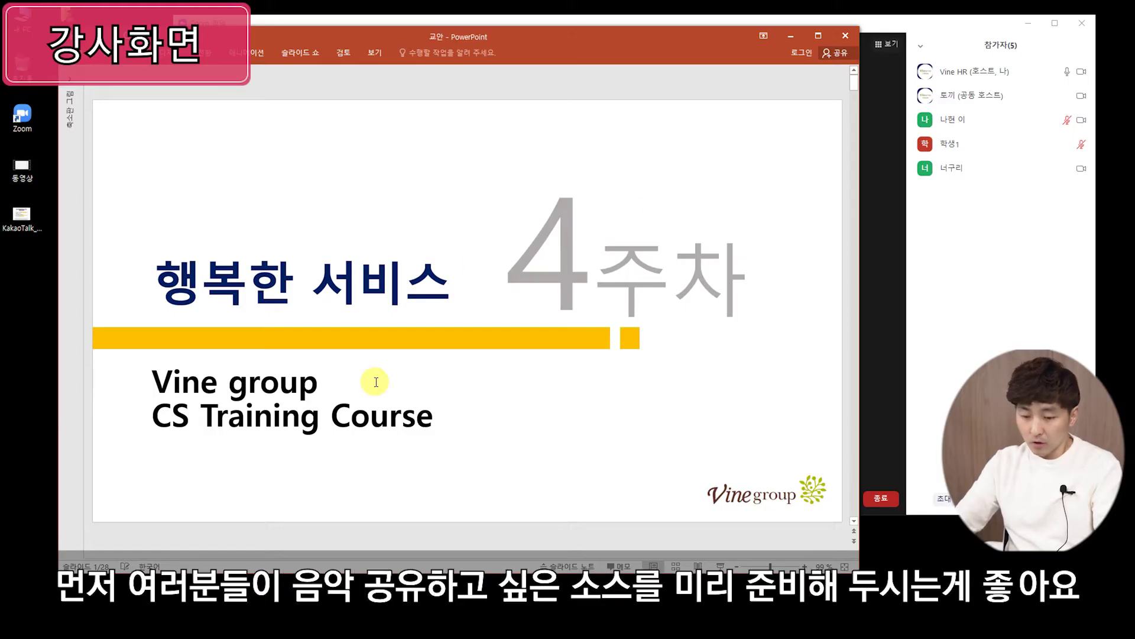
Move the presentation window aside to uncover the desktop, launch Chrome and open YouTube
left_click(41, 518)
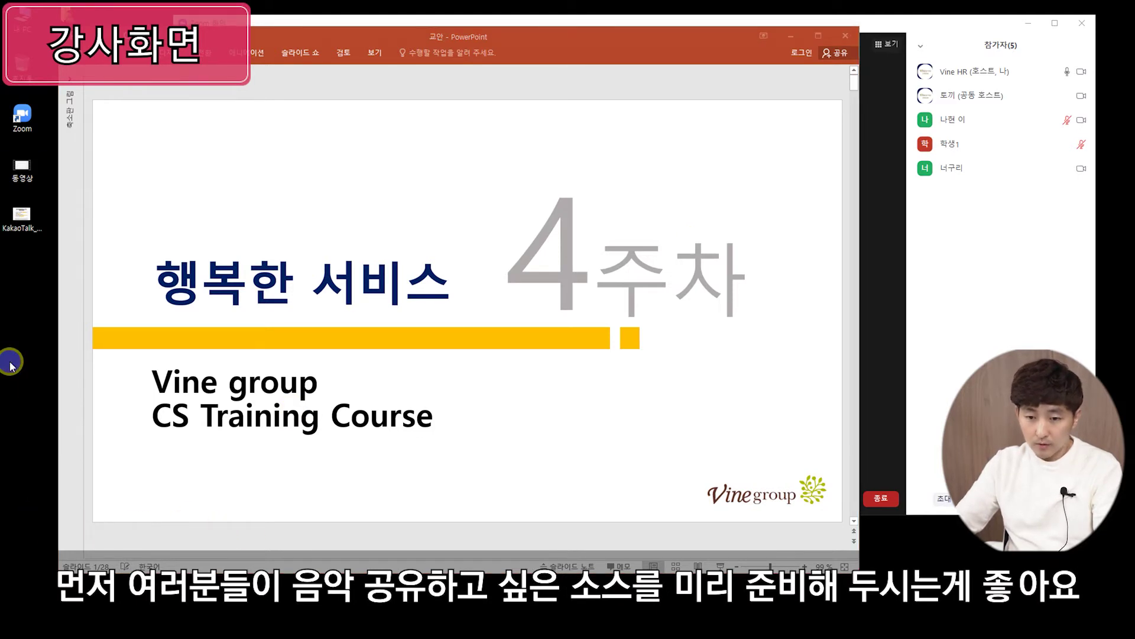
left_click_drag(312, 42, 405, 41)
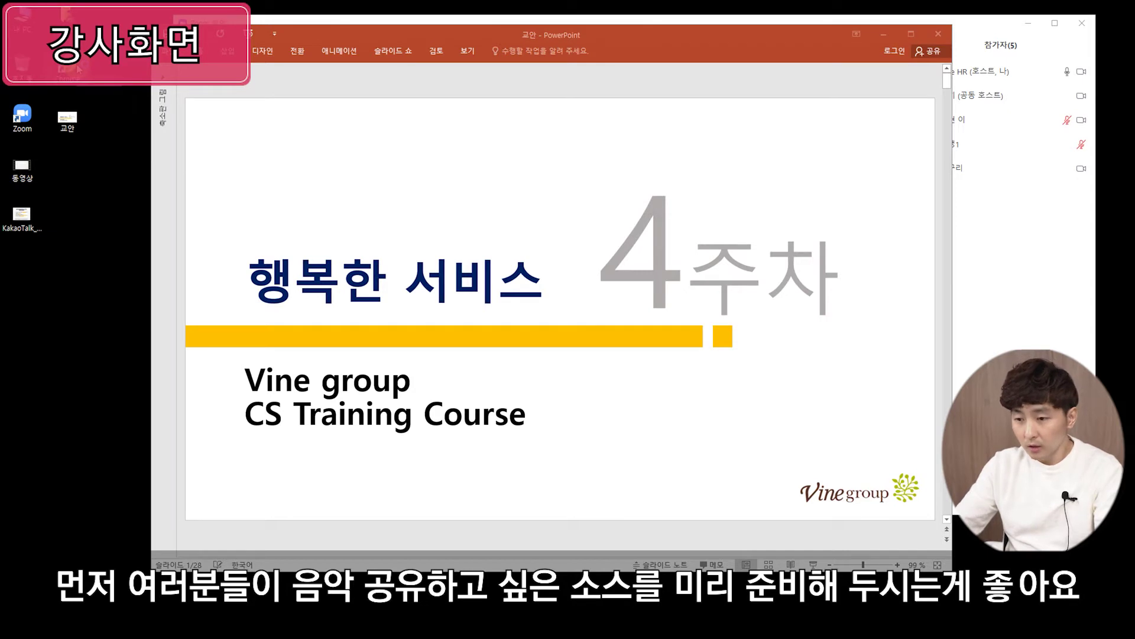
double_click(78, 66)
left_click_drag(601, 22, 550, 27)
left_click(442, 315)
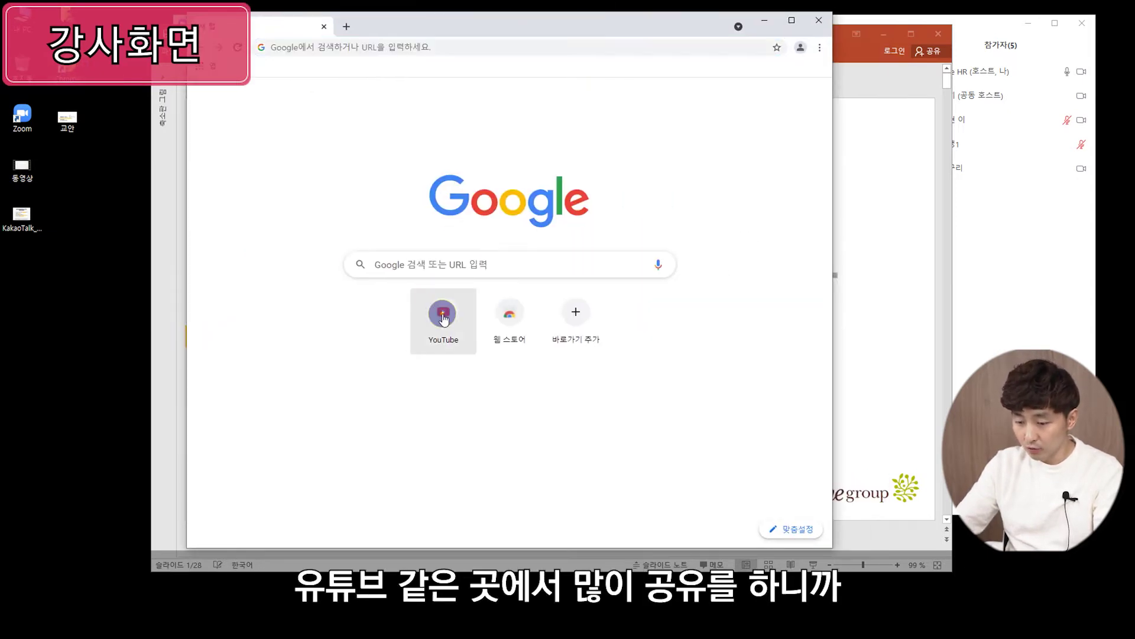
left_click(442, 315)
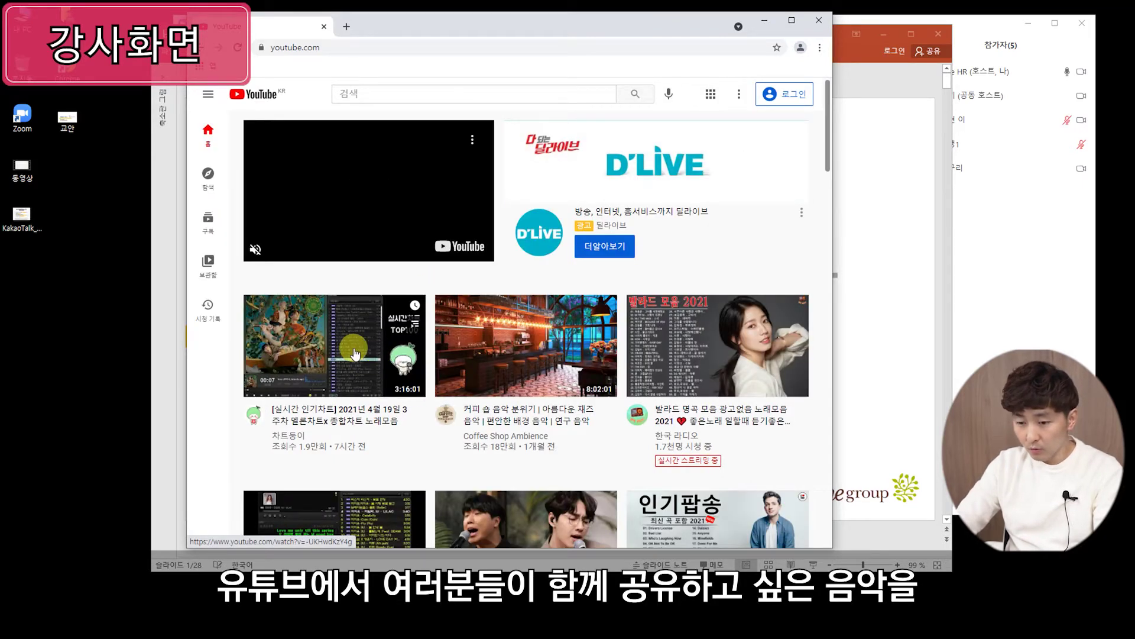
Open the [실시간 인기차트] 2021년 4월 19일 3주차 music video, pause it at the start and minimize the browser
left_click(355, 353)
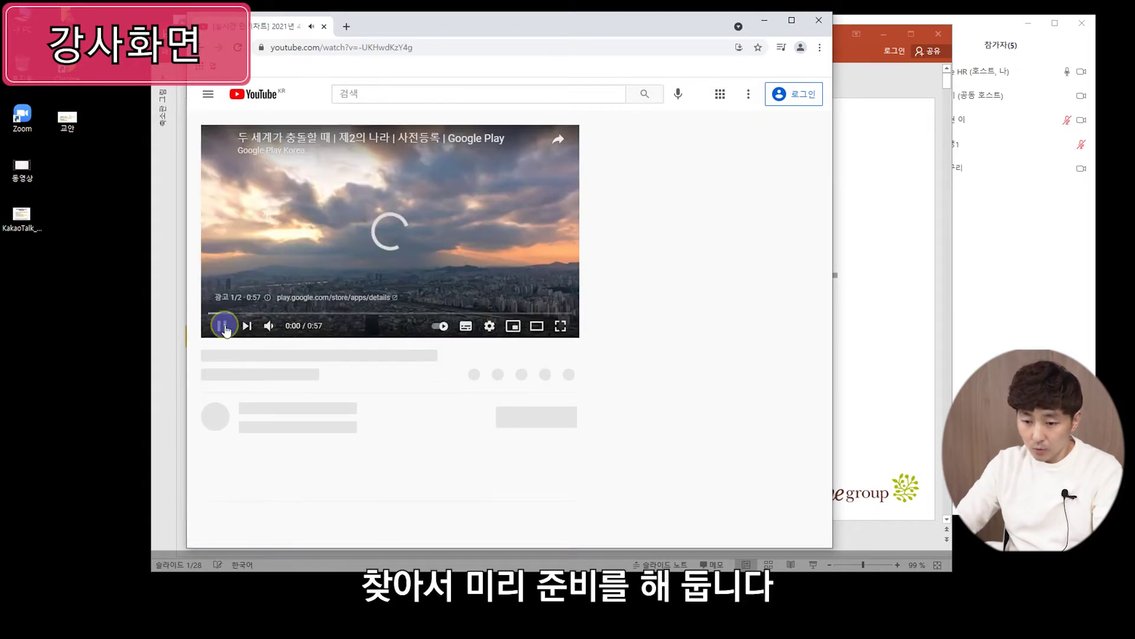
left_click(223, 326)
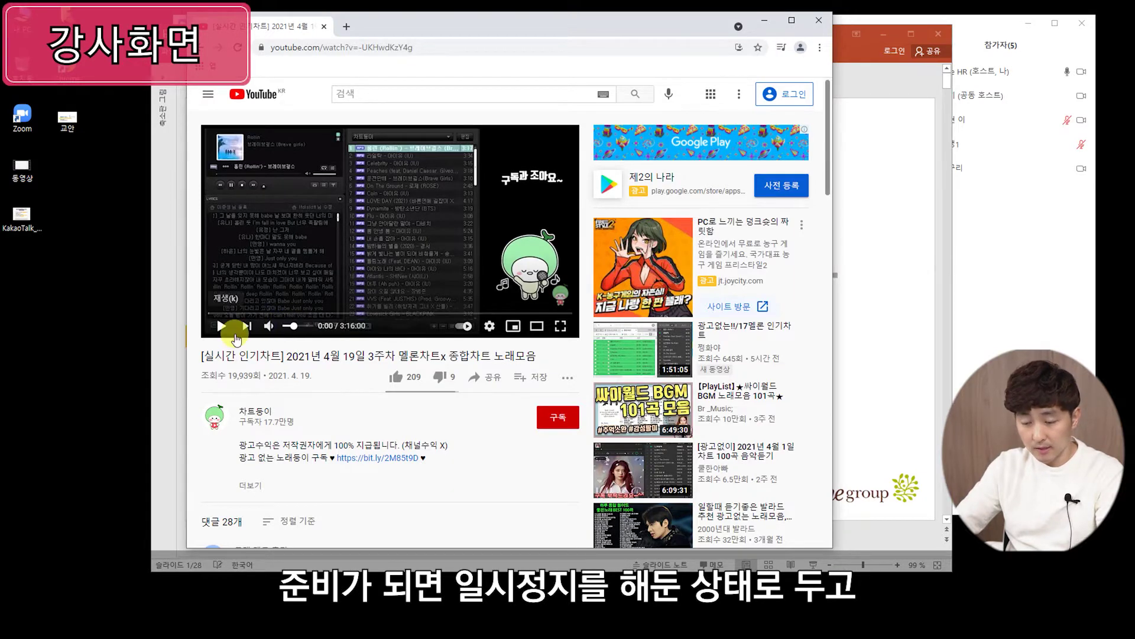
left_click(770, 22)
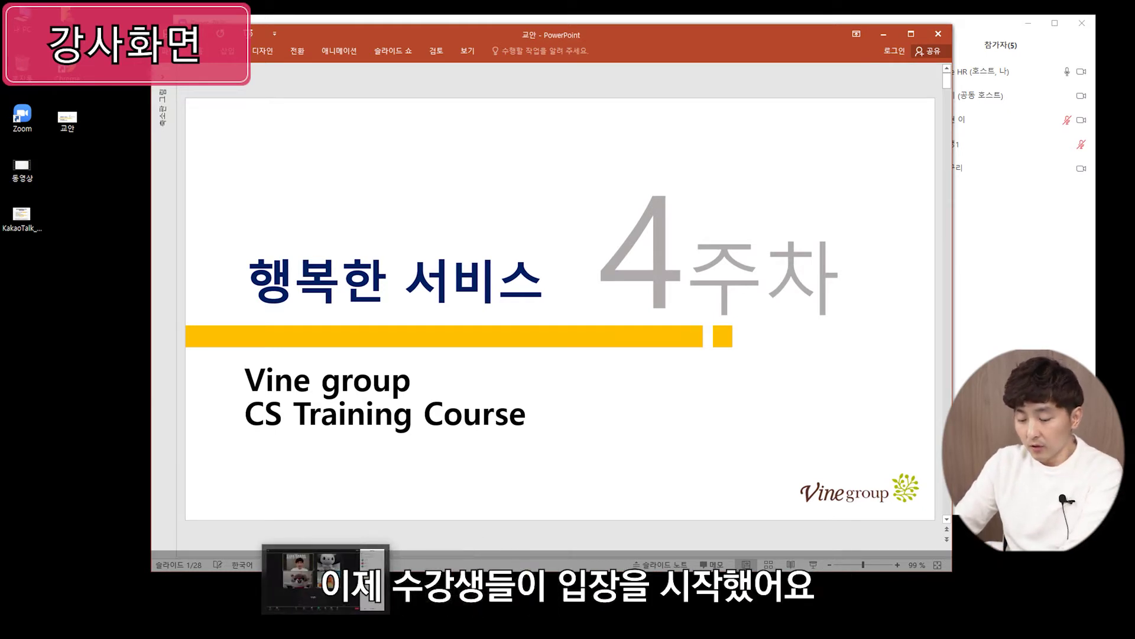
Return to the Zoom meeting, open the screen sharing choices, enable 소리 공유 and select the 교안 - PowerPoint window
left_click(427, 576)
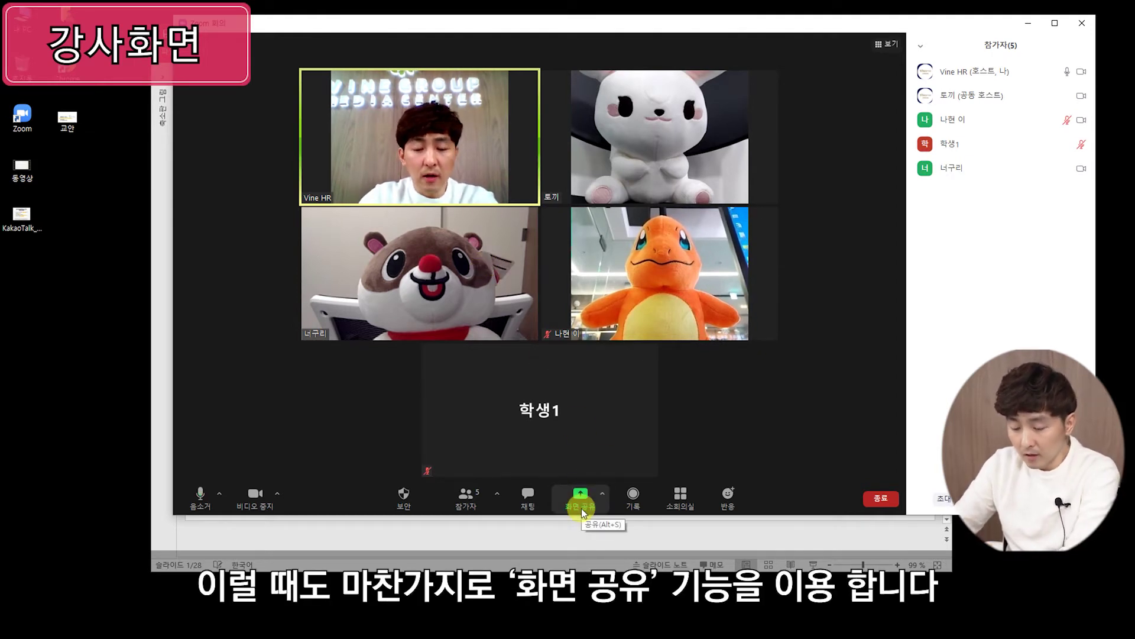
left_click(581, 507)
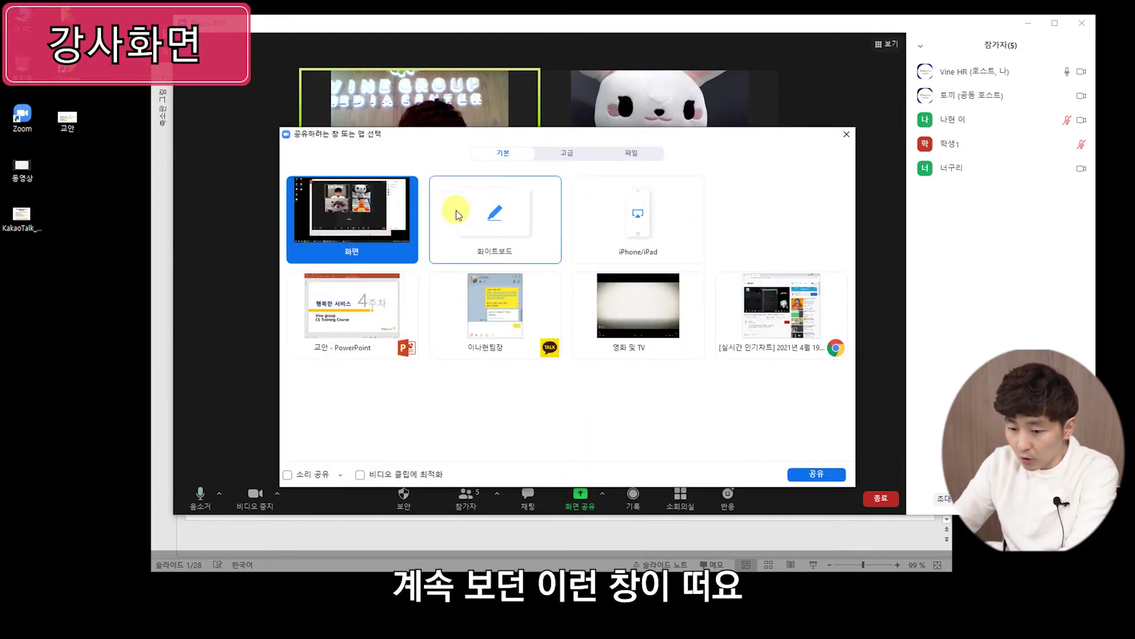
left_click(288, 475)
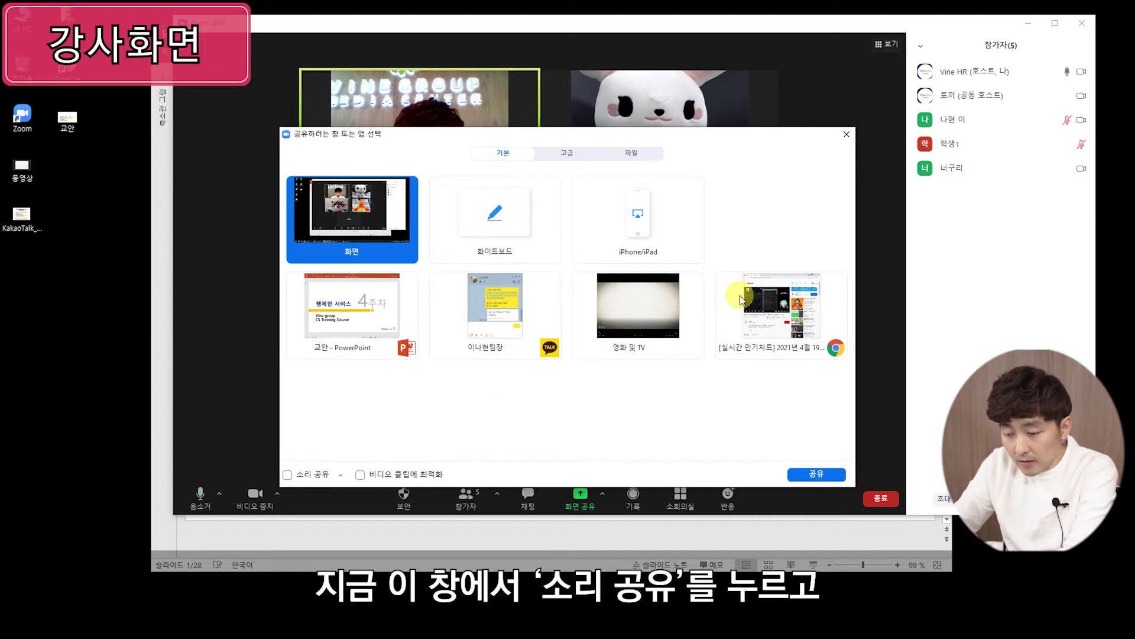
left_click(288, 475)
left_click(464, 309)
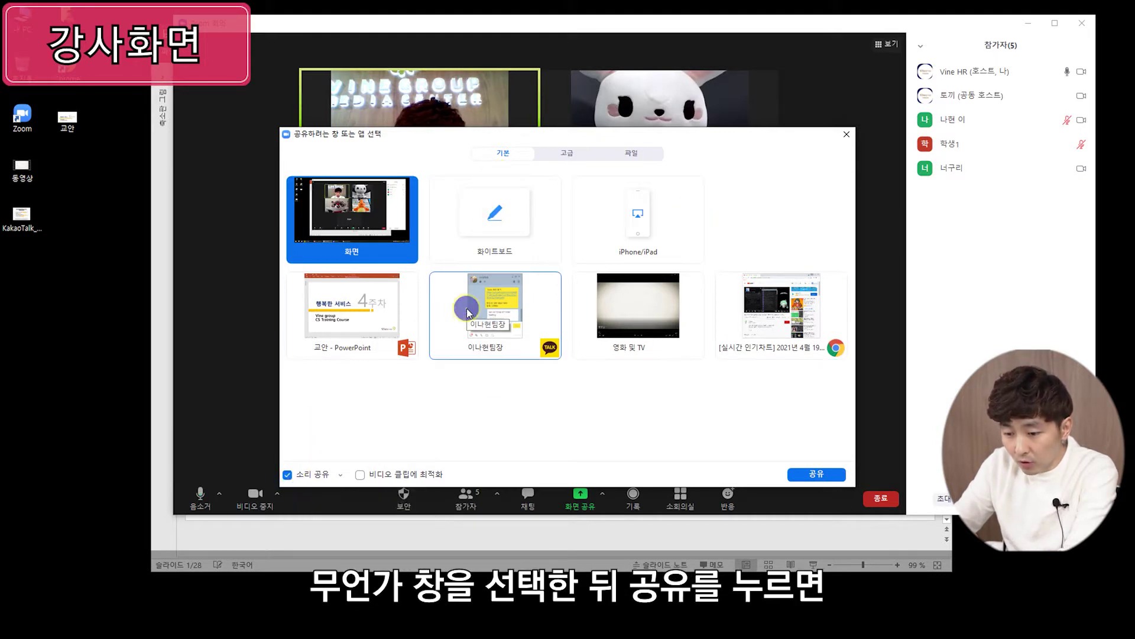
left_click(374, 314)
left_click(495, 227)
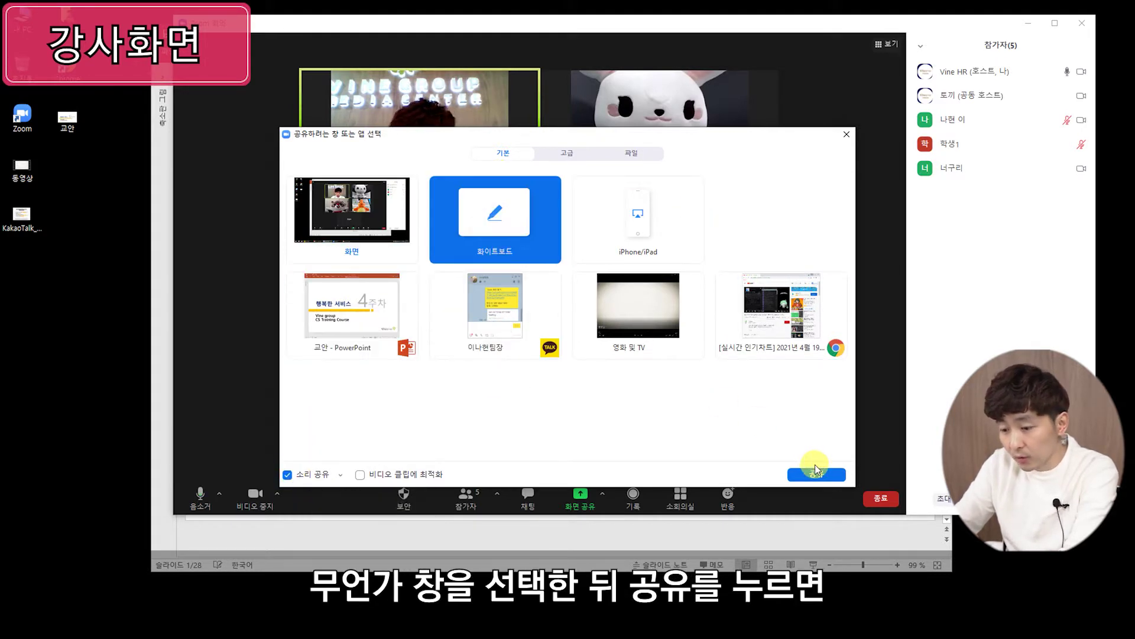
left_click(371, 295)
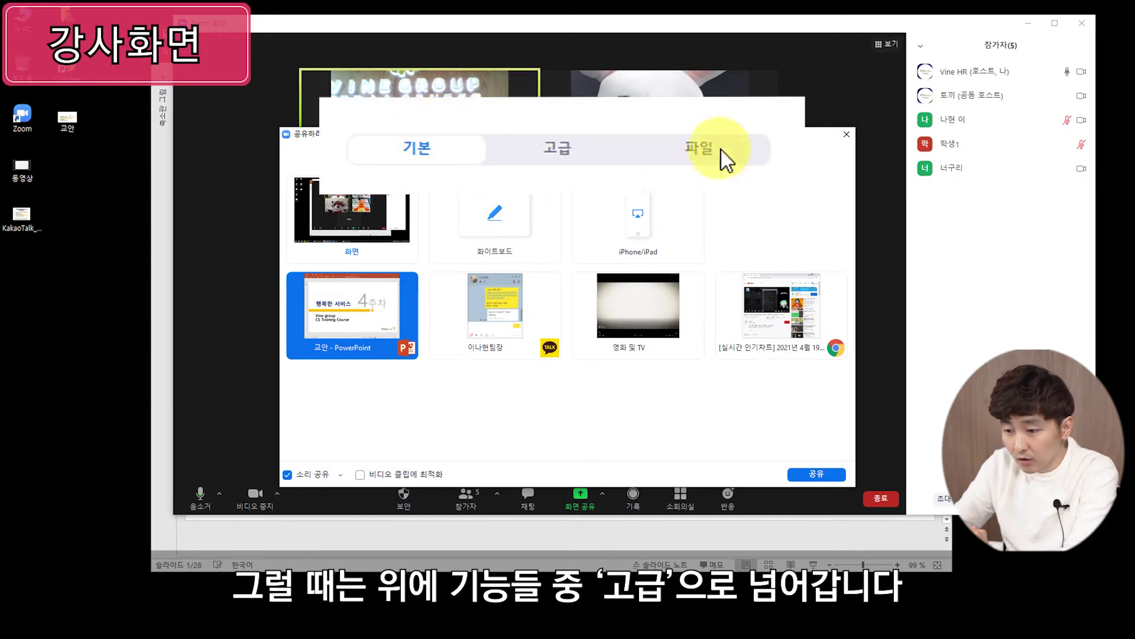
Share only the computer's sound with the participants using the 컴퓨터 오디오 option under 고급
left_click(551, 155)
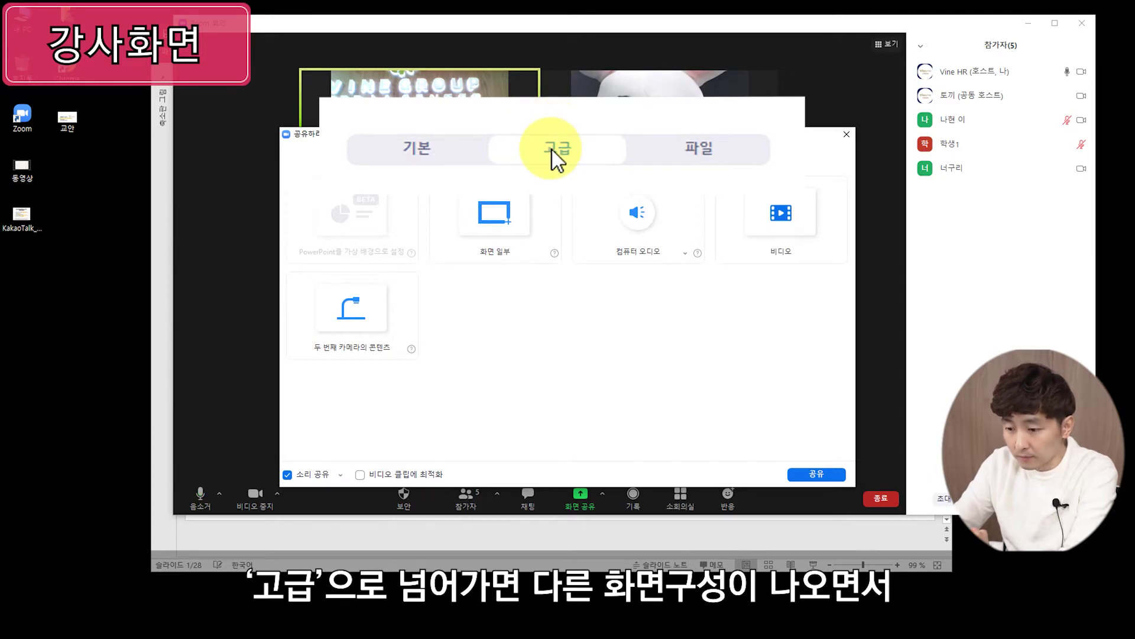
left_click(640, 236)
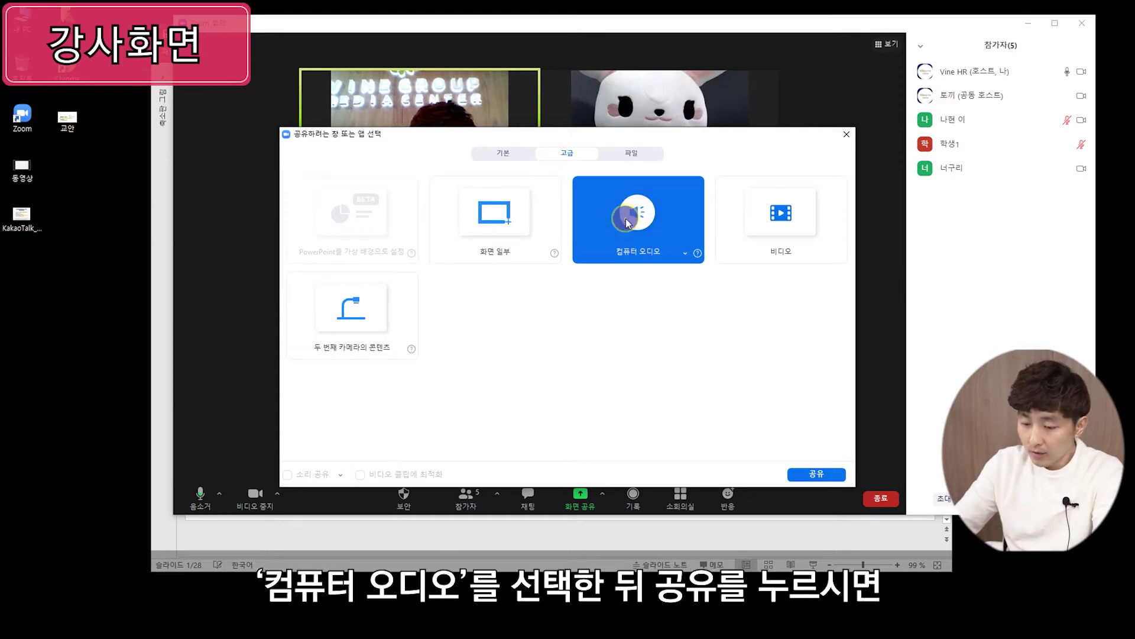
left_click(804, 476)
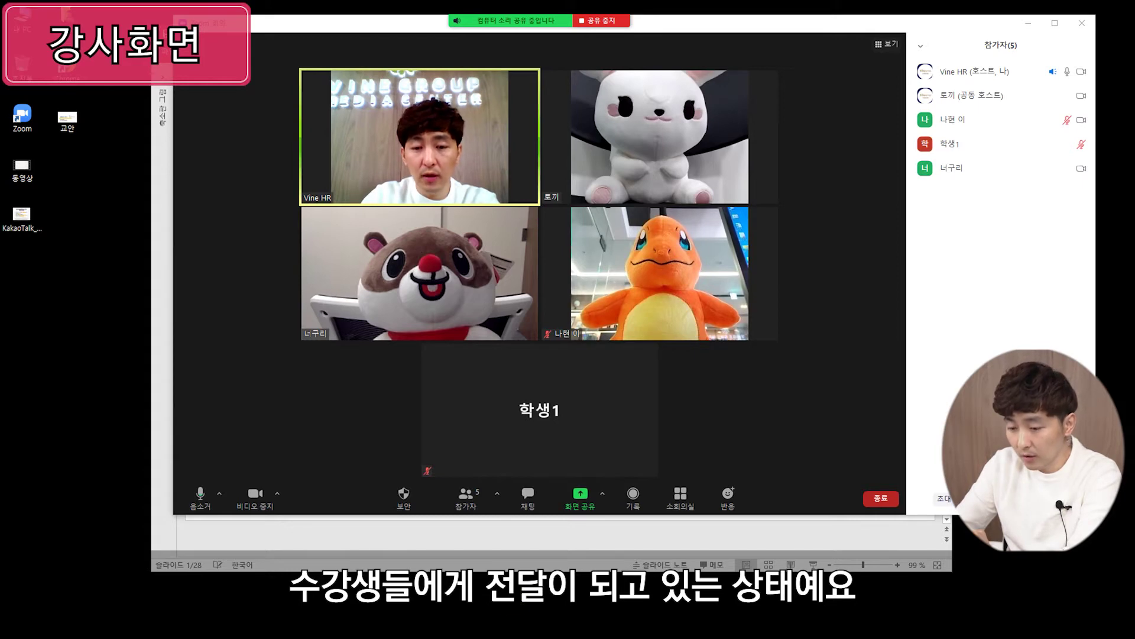
Switch to the YouTube browser window, play the prepared music video and lower its volume slightly
left_click(518, 627)
left_click(232, 328)
left_click(289, 326)
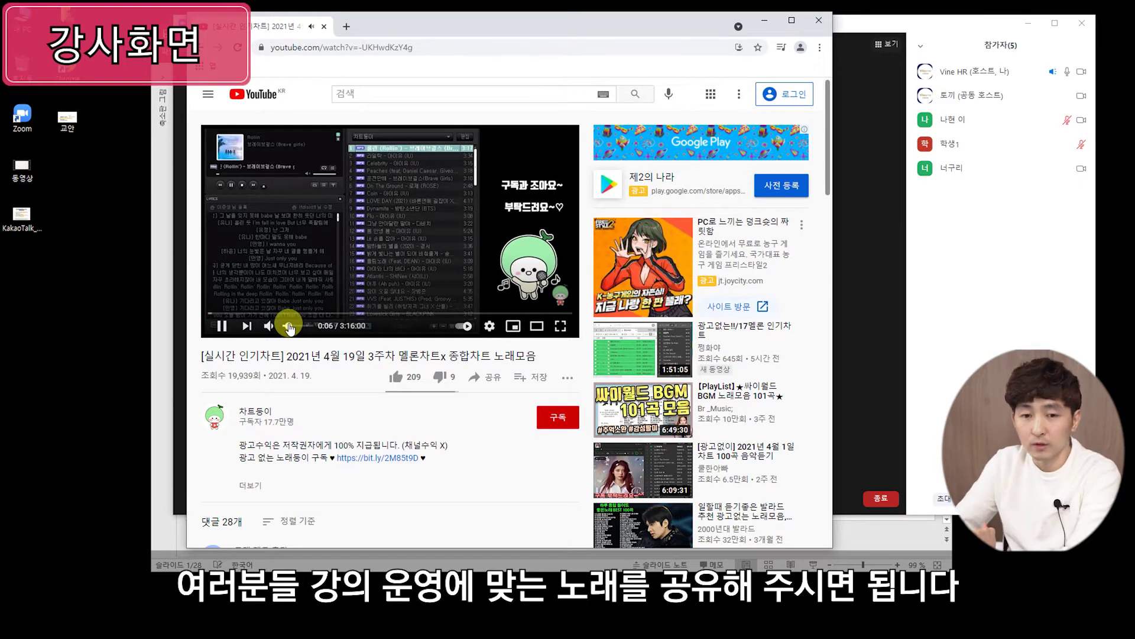
Pause the music video, minimize the browser and stop sharing the computer audio in Zoom
left_click(223, 325)
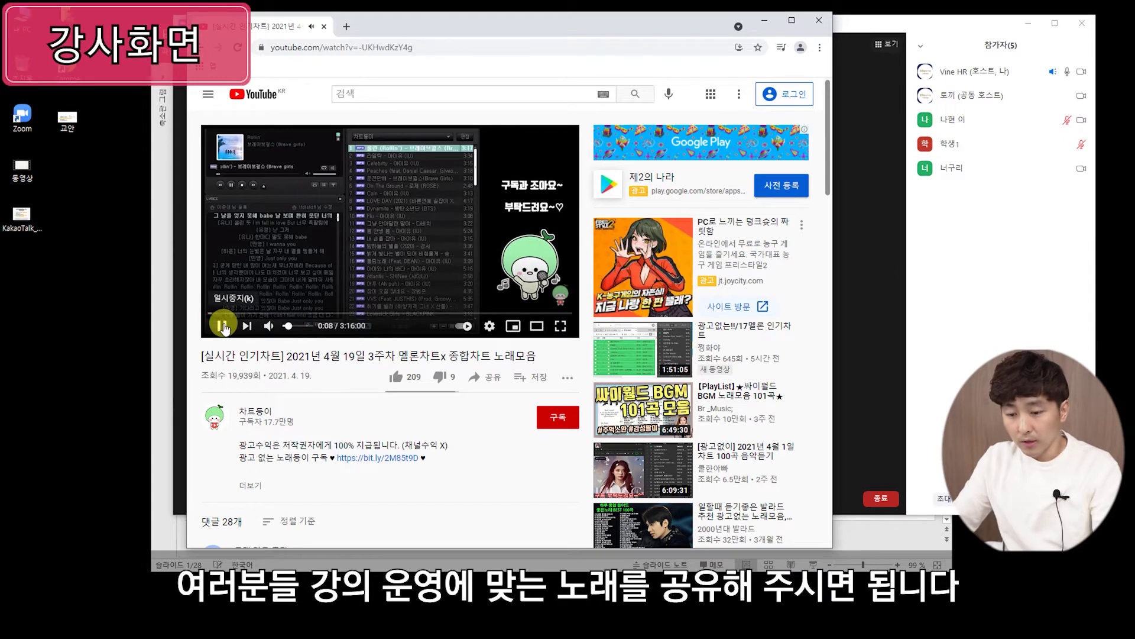
left_click(763, 24)
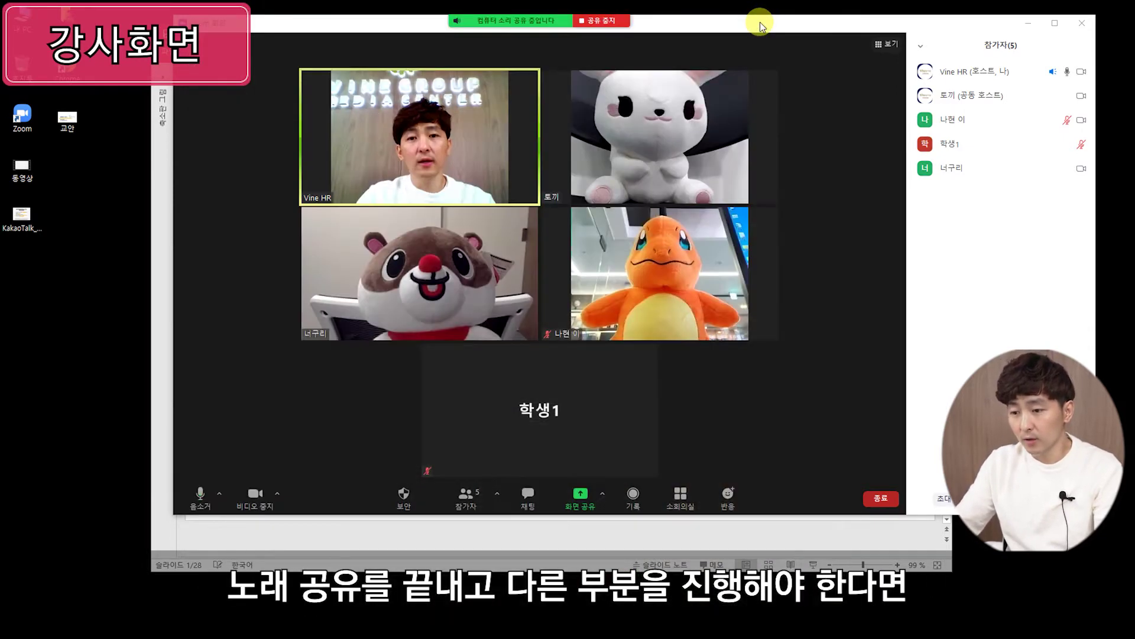
left_click(614, 34)
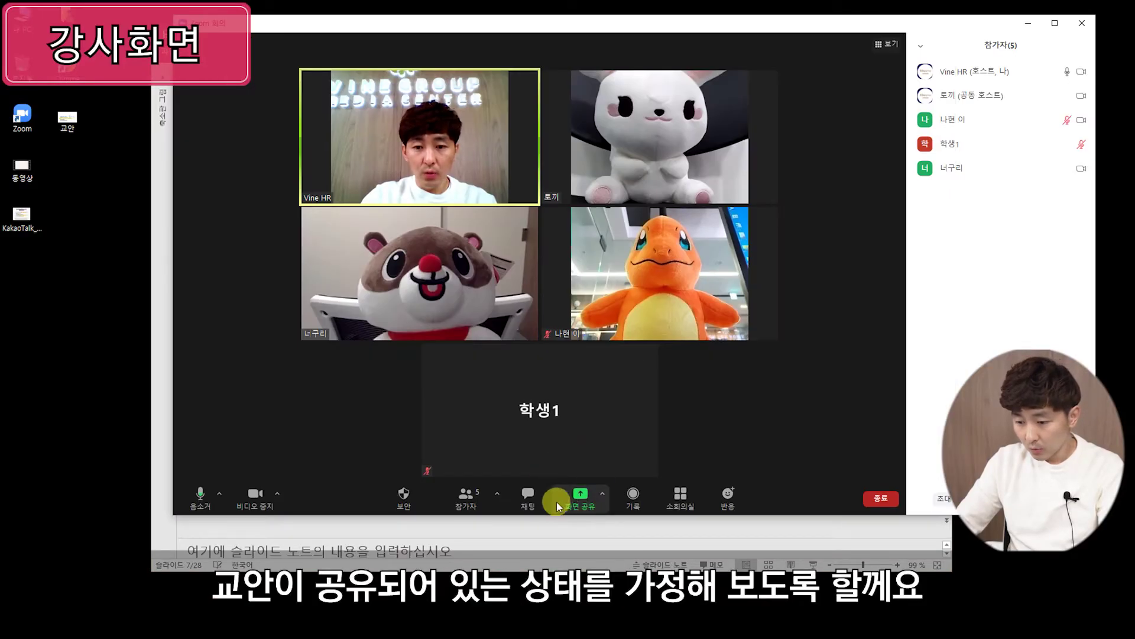
Share the 교안 - PowerPoint window with 소리 공유 enabled and start its slide show from the current slide
left_click(557, 506)
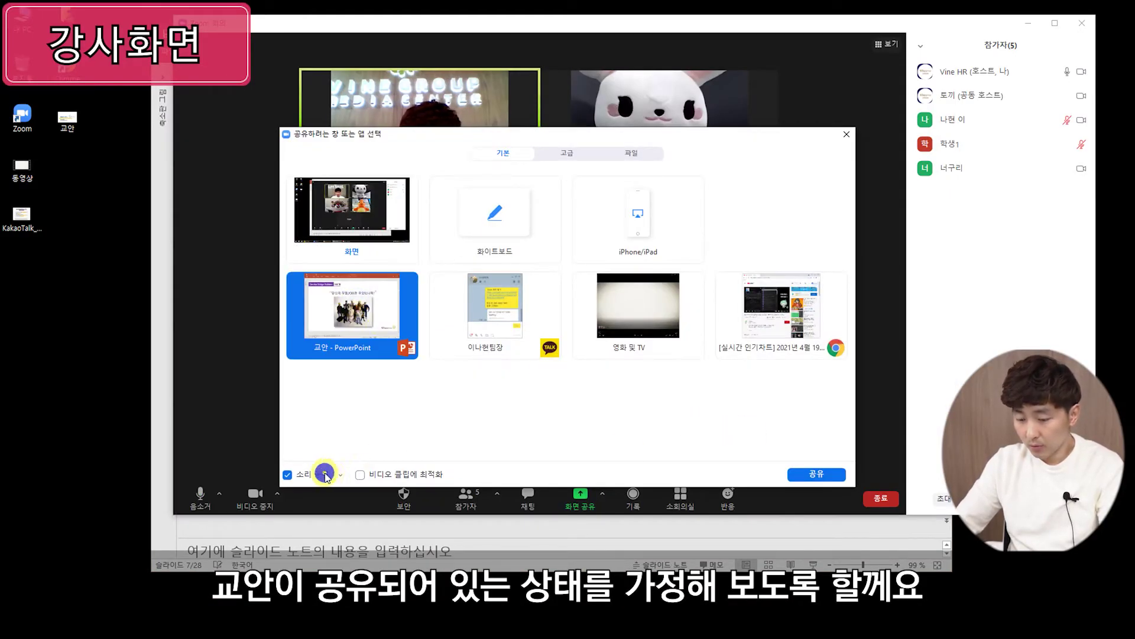
left_click(826, 473)
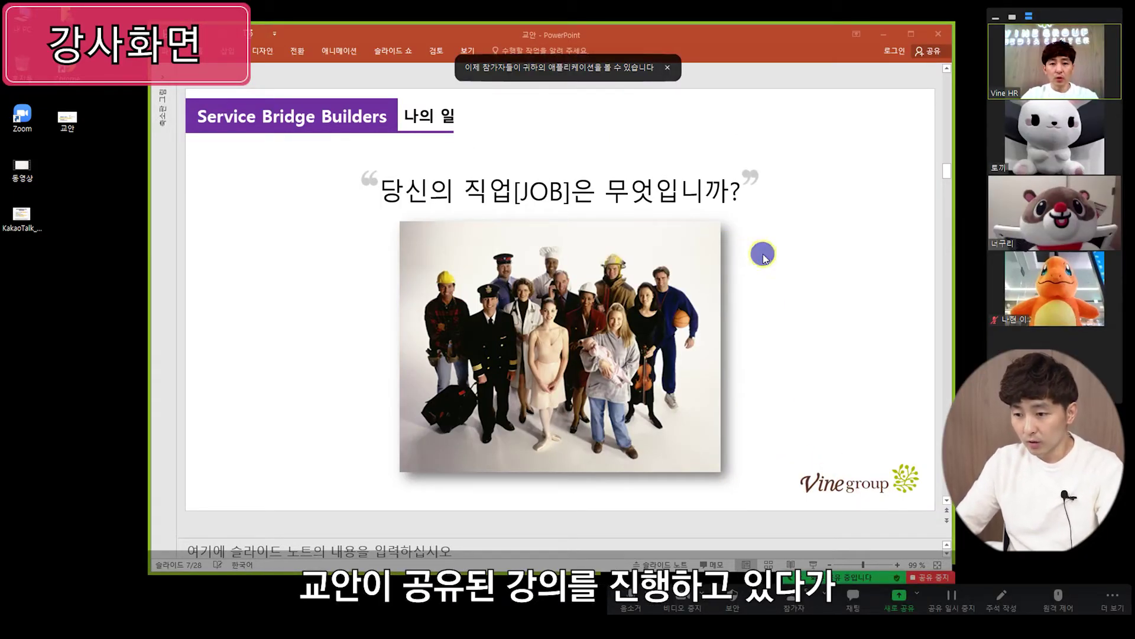
key("shift+F5")
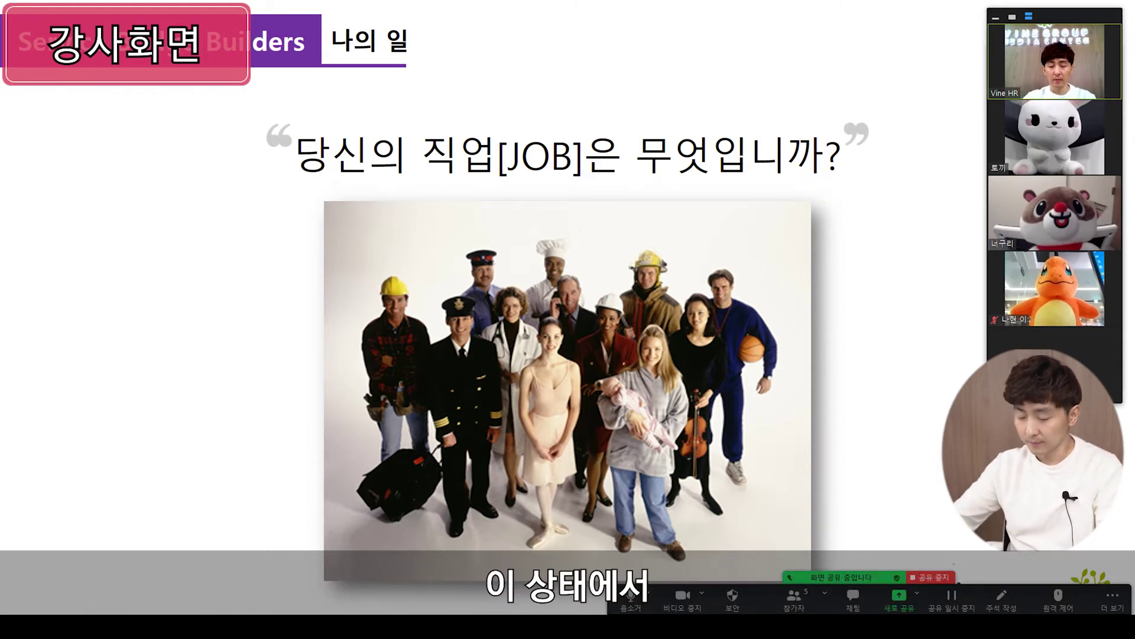
Switch to the YouTube browser window with the playing music and minimize it to return to the slide show
key("alt+Tab")
key("alt+Tab")
key("alt+Tab")
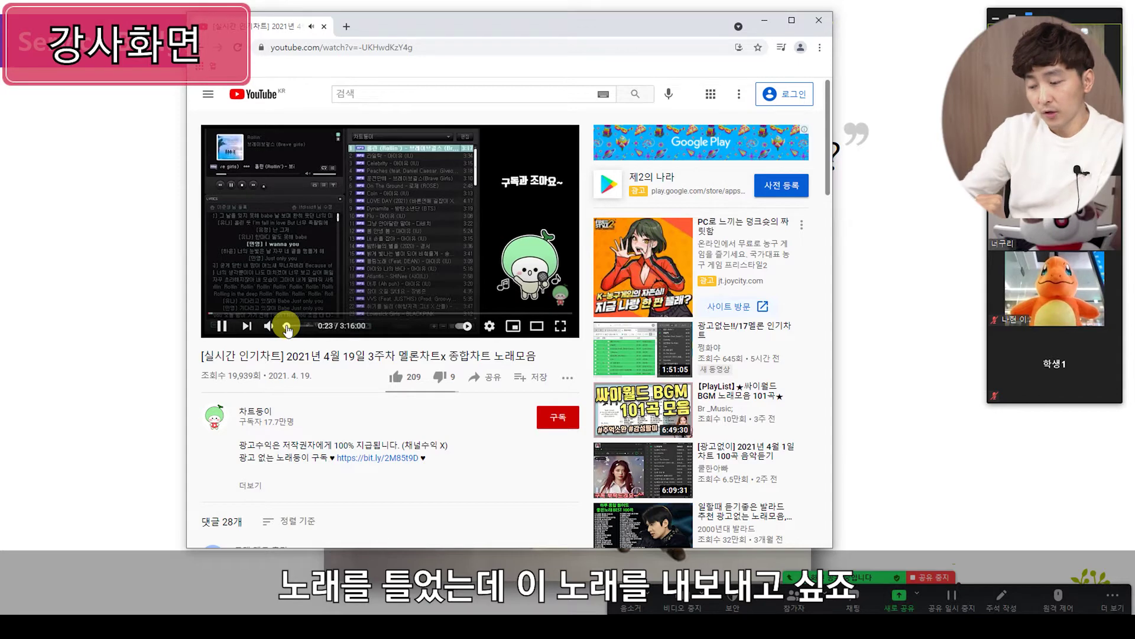
left_click(764, 21)
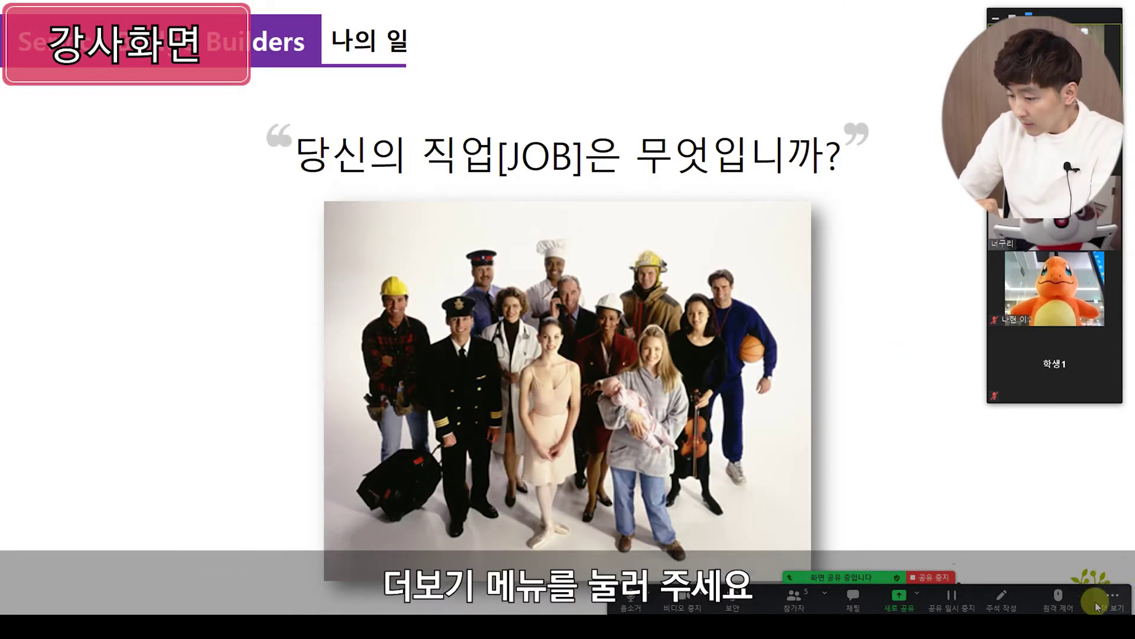
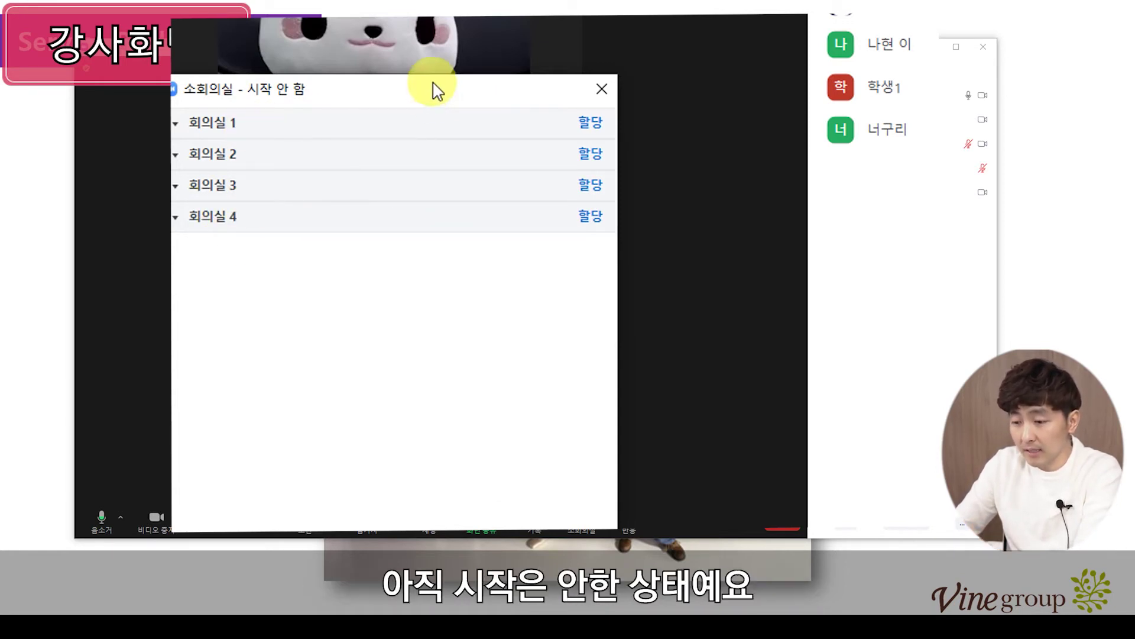
Assign all four listed participants to breakout room 회의실 1
left_click_drag(398, 89, 421, 32)
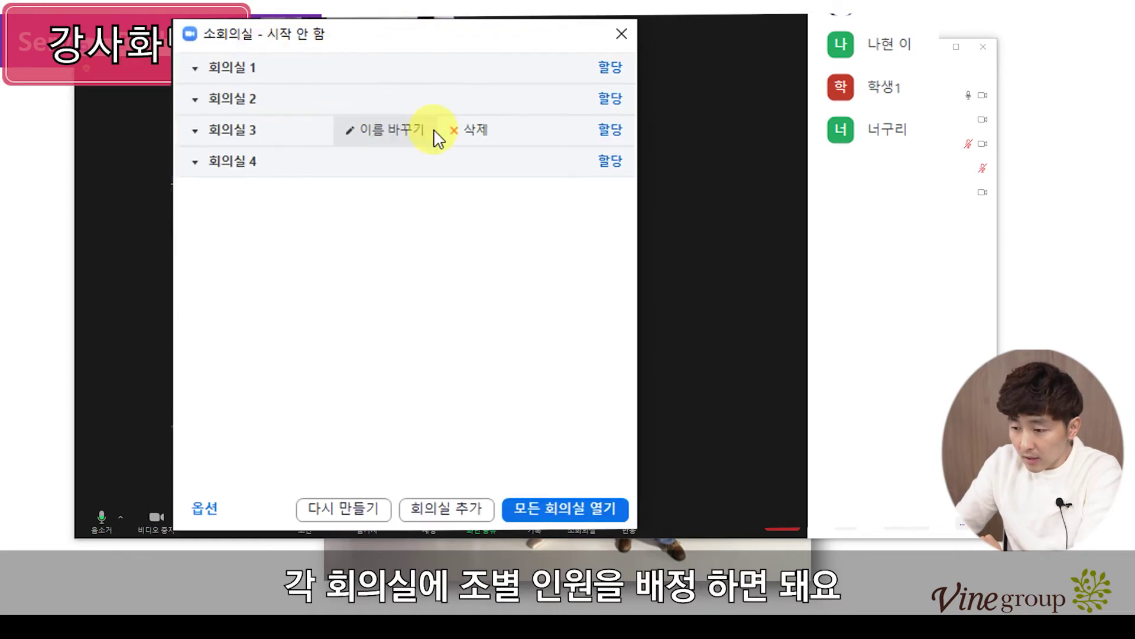
left_click(611, 69)
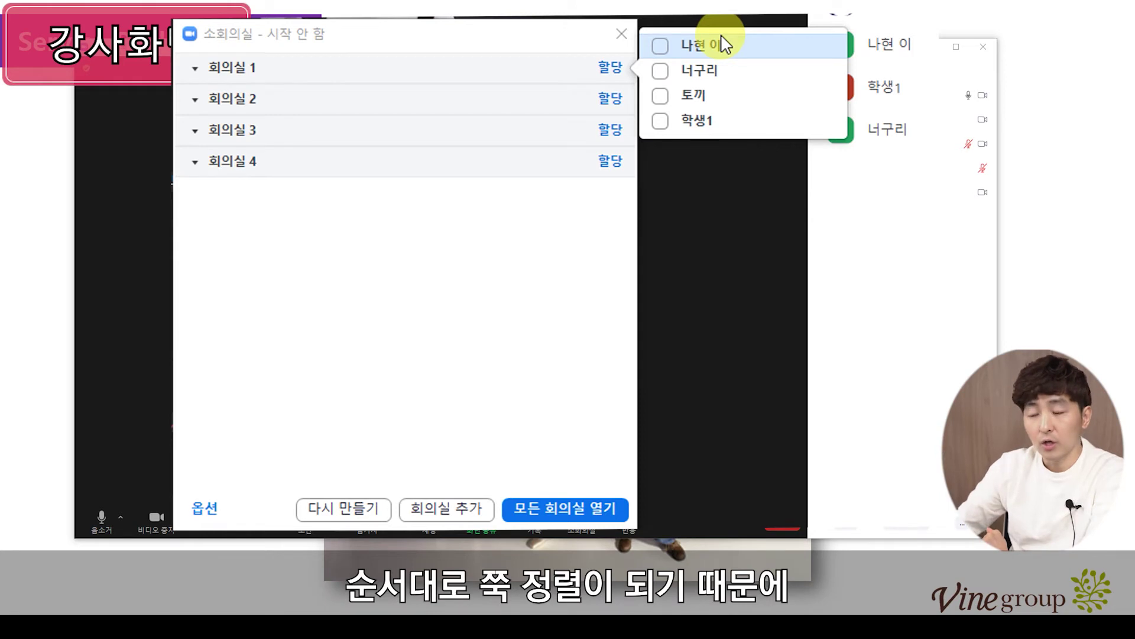
left_click(660, 46)
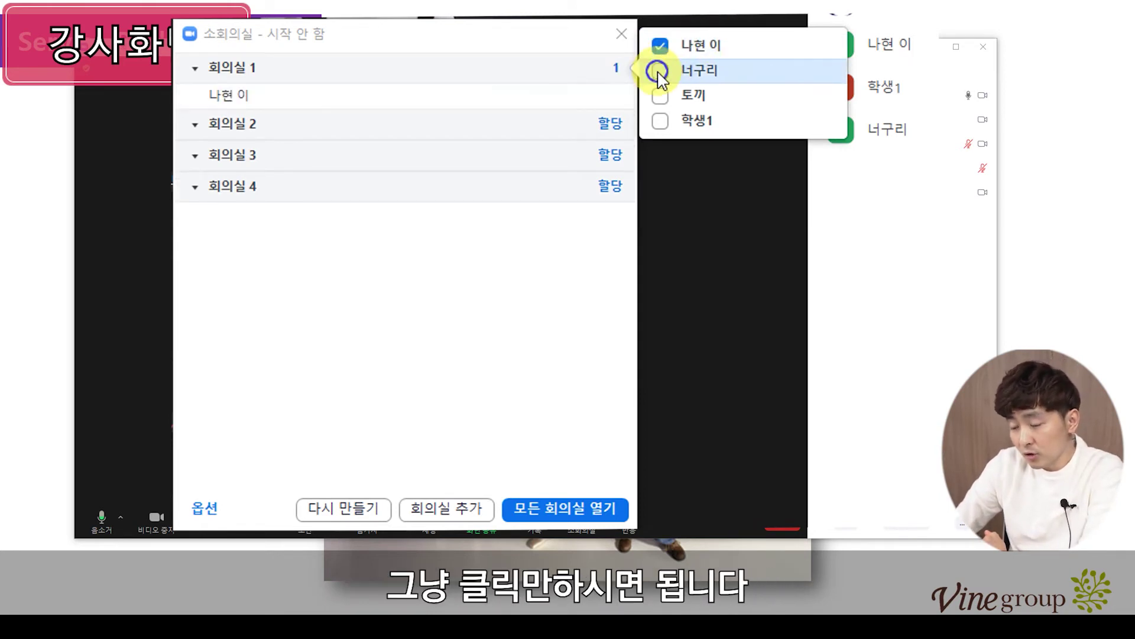
left_click(660, 71)
left_click(661, 95)
left_click(660, 121)
Remove all four participants from breakout room 회의실 1
left_click(660, 45)
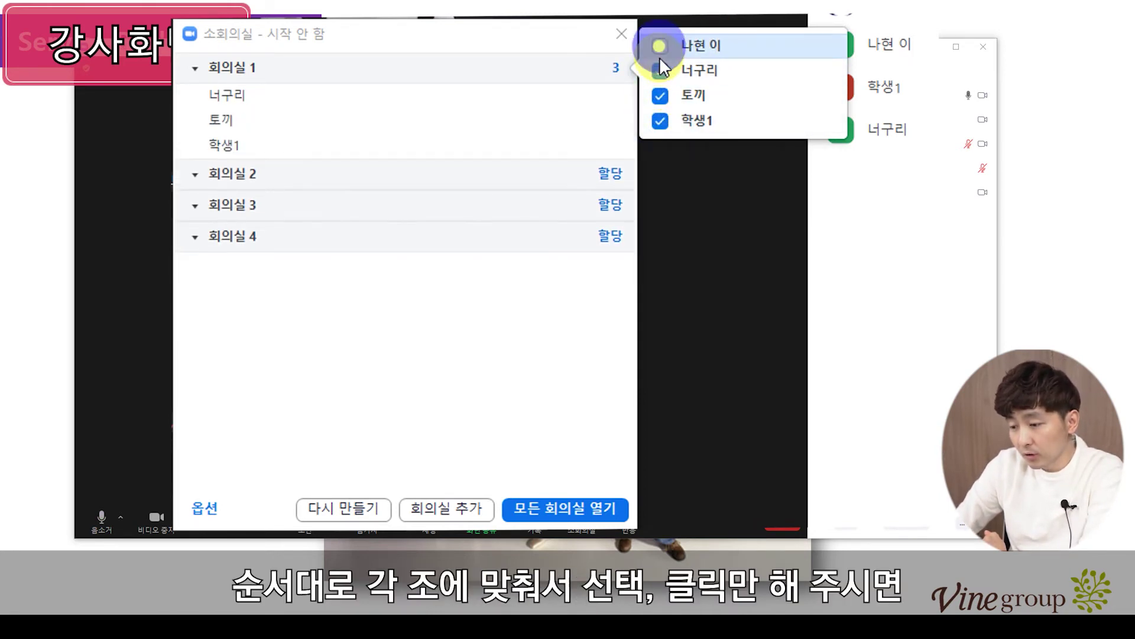
left_click(660, 70)
left_click(660, 95)
left_click(660, 121)
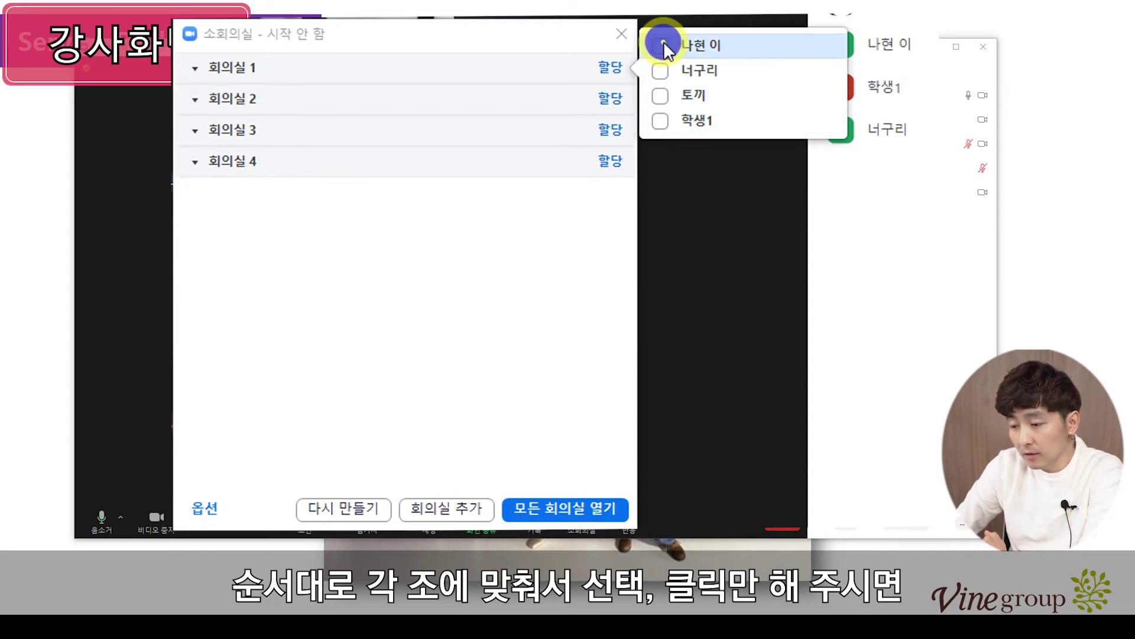
left_click(660, 45)
left_click(666, 70)
left_click(662, 120)
left_click(663, 120)
left_click(659, 72)
left_click(657, 46)
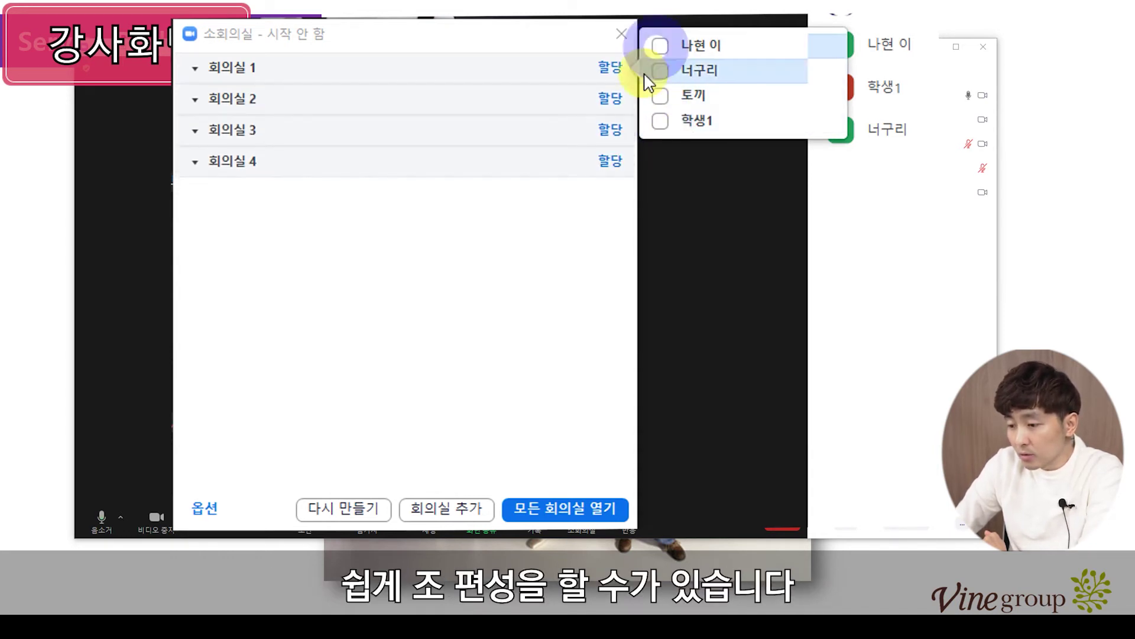
Assign one participant per breakout room: the first listed to 회의실 1, 토끼 to 회의실 2, 너구리 to 회의실 3 and 학생1 to 회의실 4
left_click(612, 67)
left_click(660, 45)
left_click(609, 124)
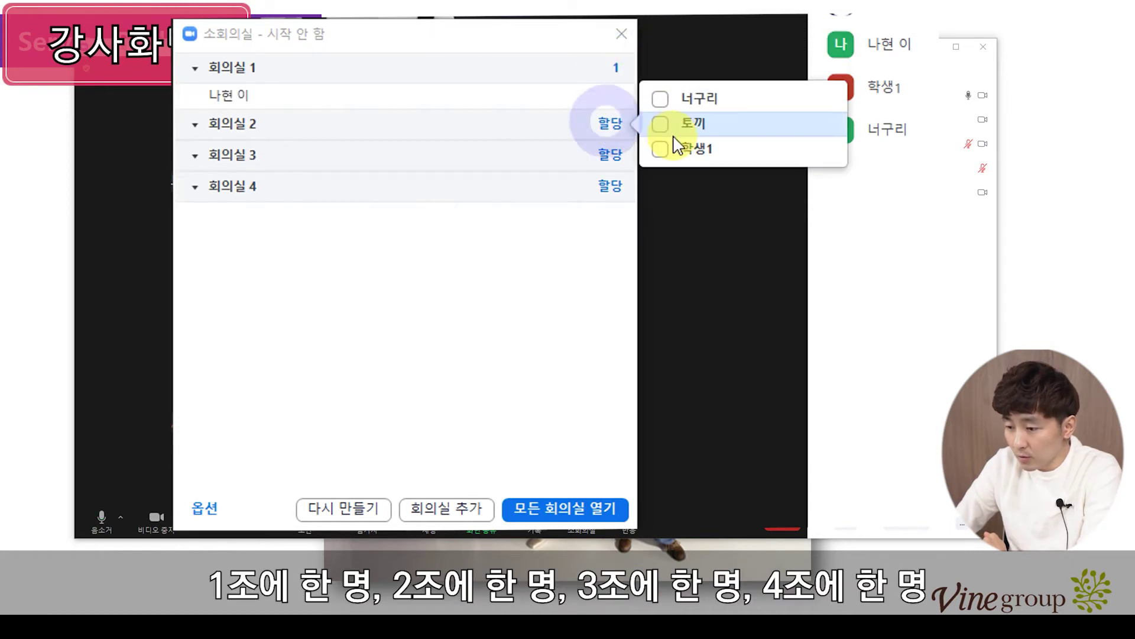
left_click(660, 123)
left_click(610, 180)
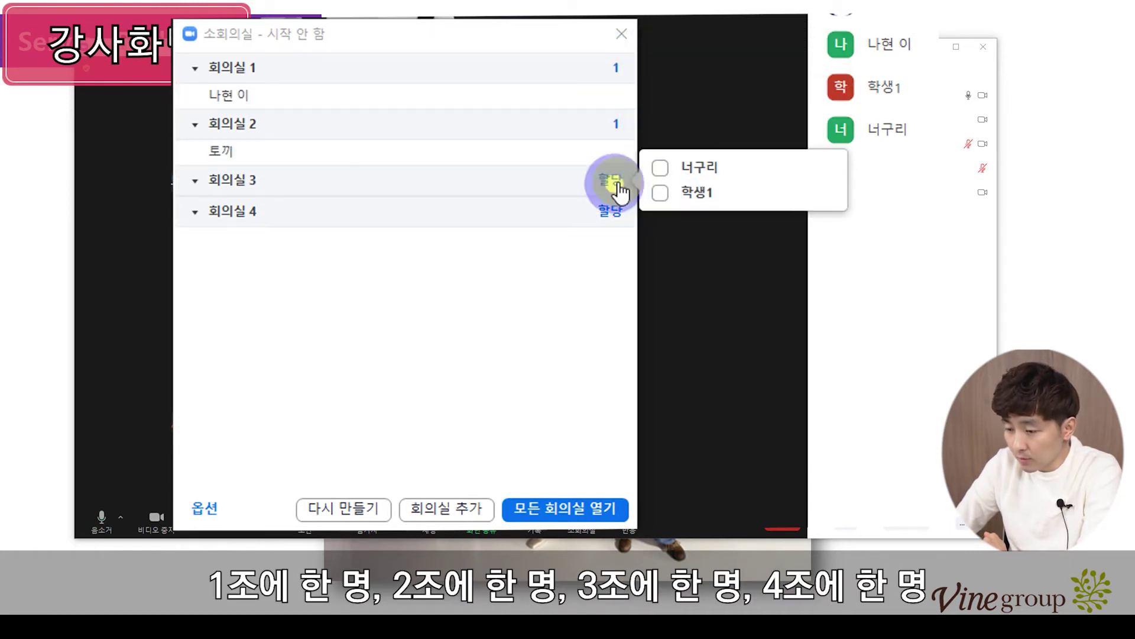
left_click(660, 167)
left_click(618, 231)
left_click(660, 238)
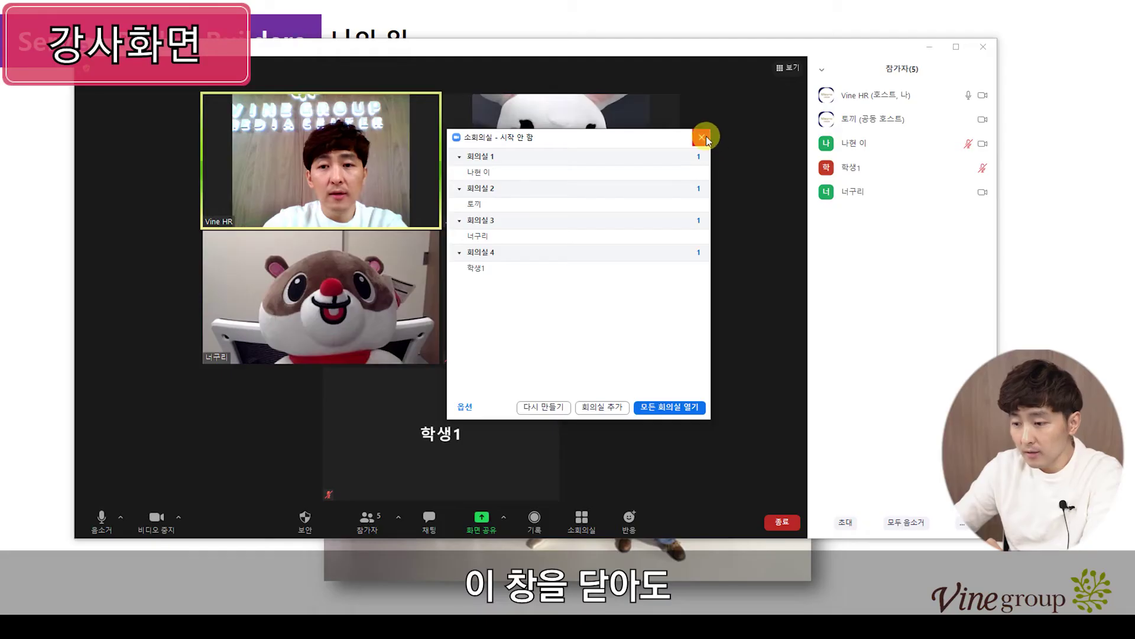
Close and reopen the 소회의실 window to check the participant assignment of each room
left_click(704, 138)
left_click(582, 519)
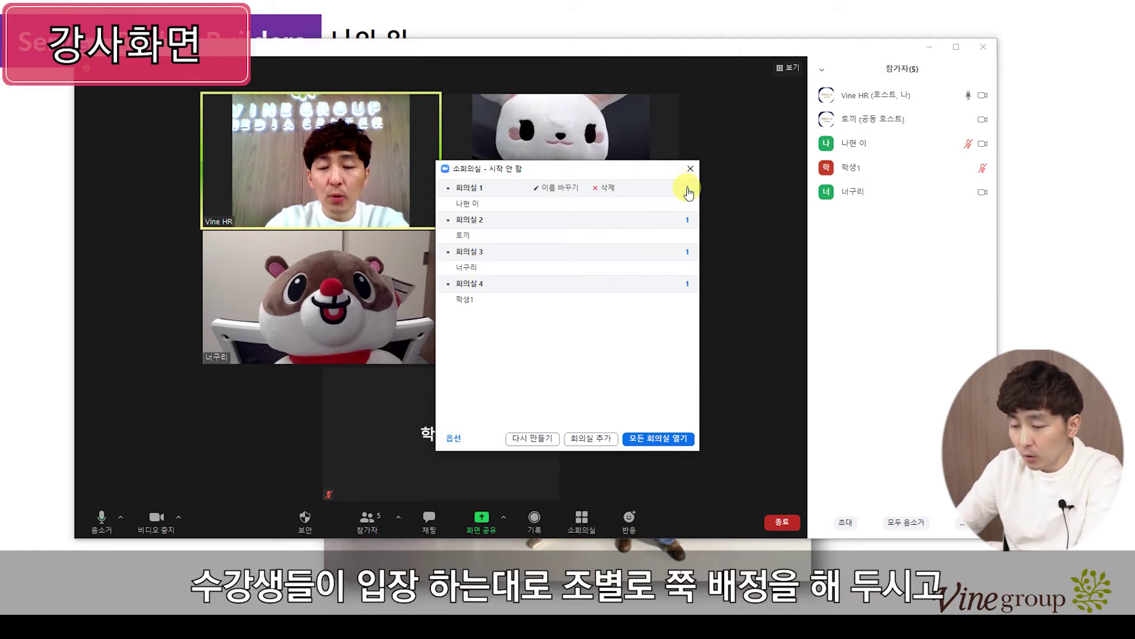
left_click(656, 359)
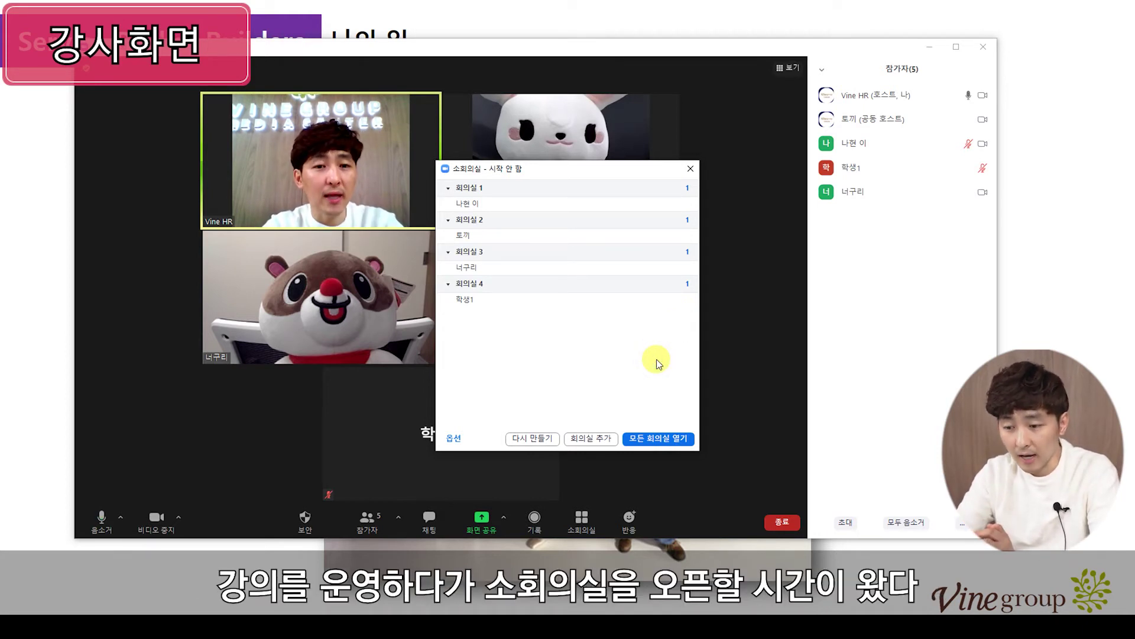
left_click(690, 169)
left_click(583, 520)
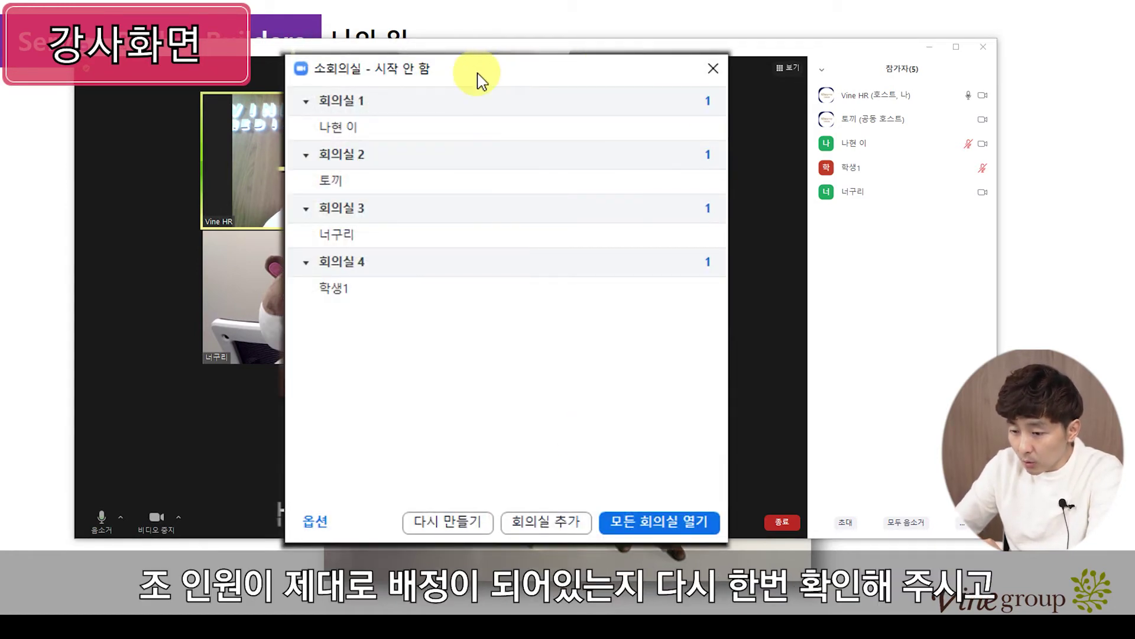
mouse_move(492, 171)
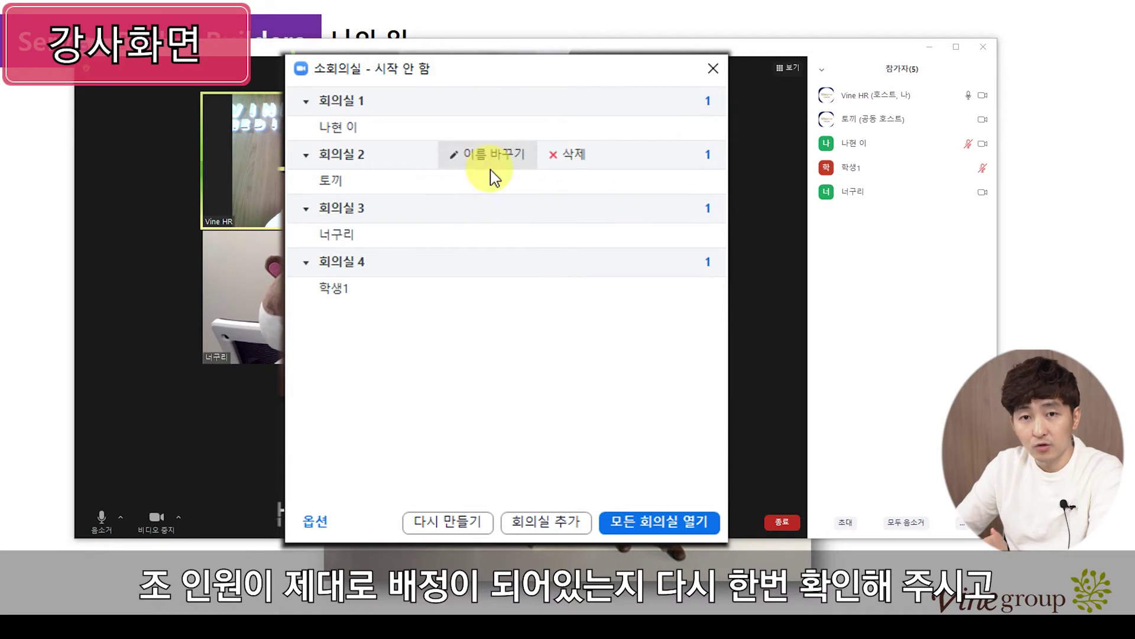
Set the breakout rooms to close automatically after 15 minutes, and switch that automatic closing off again
left_click(317, 523)
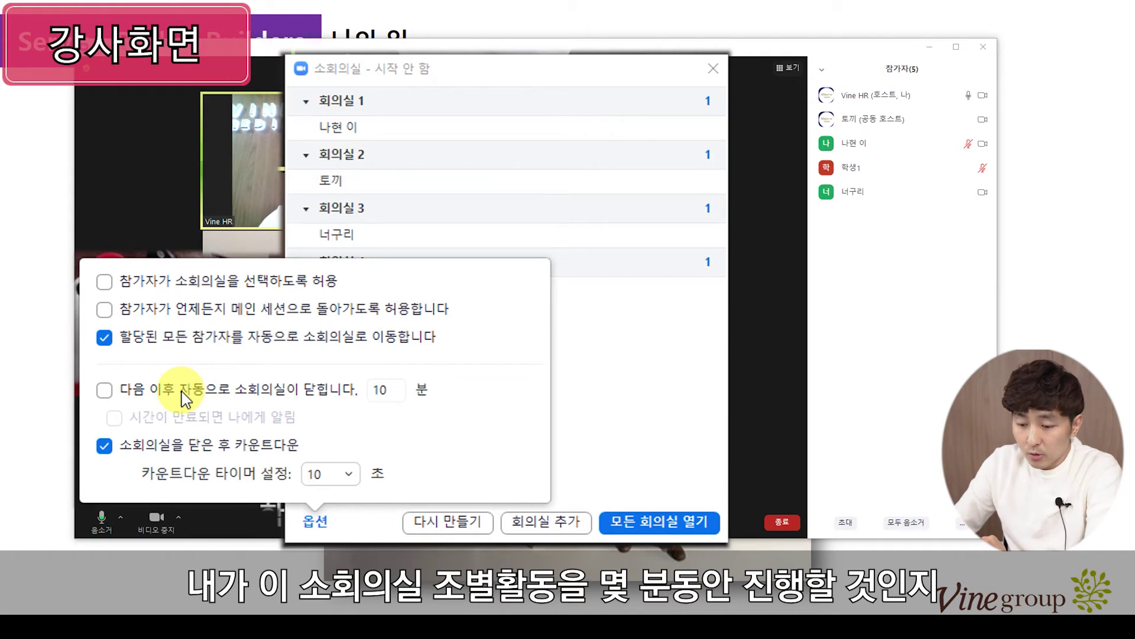
left_click(105, 389)
left_click(393, 387)
left_click(397, 388)
type("15")
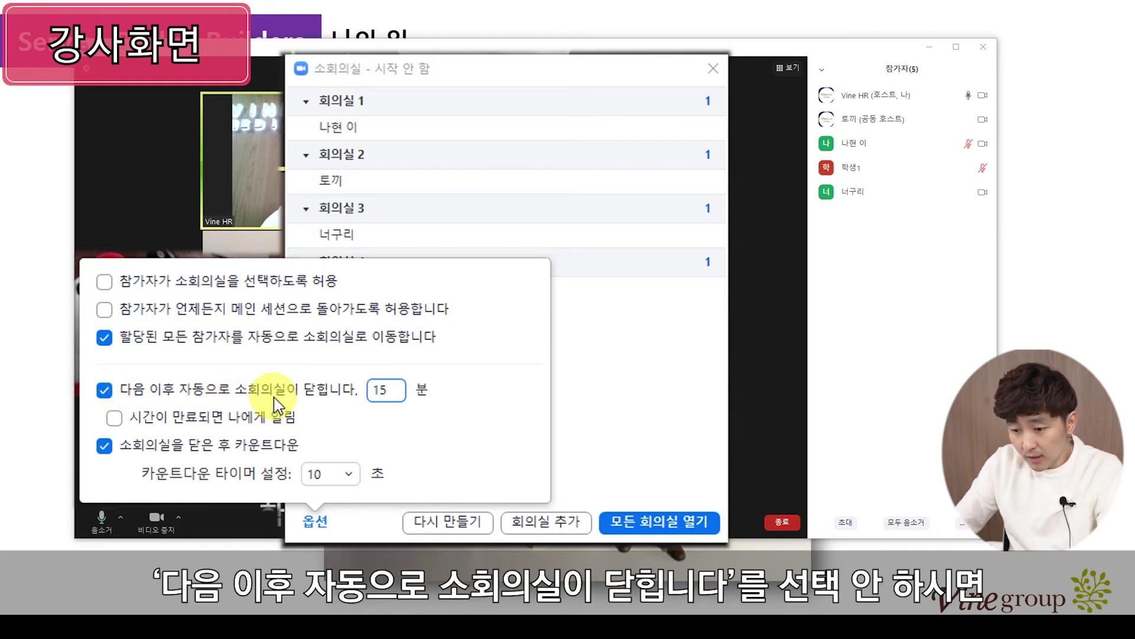
left_click(106, 393)
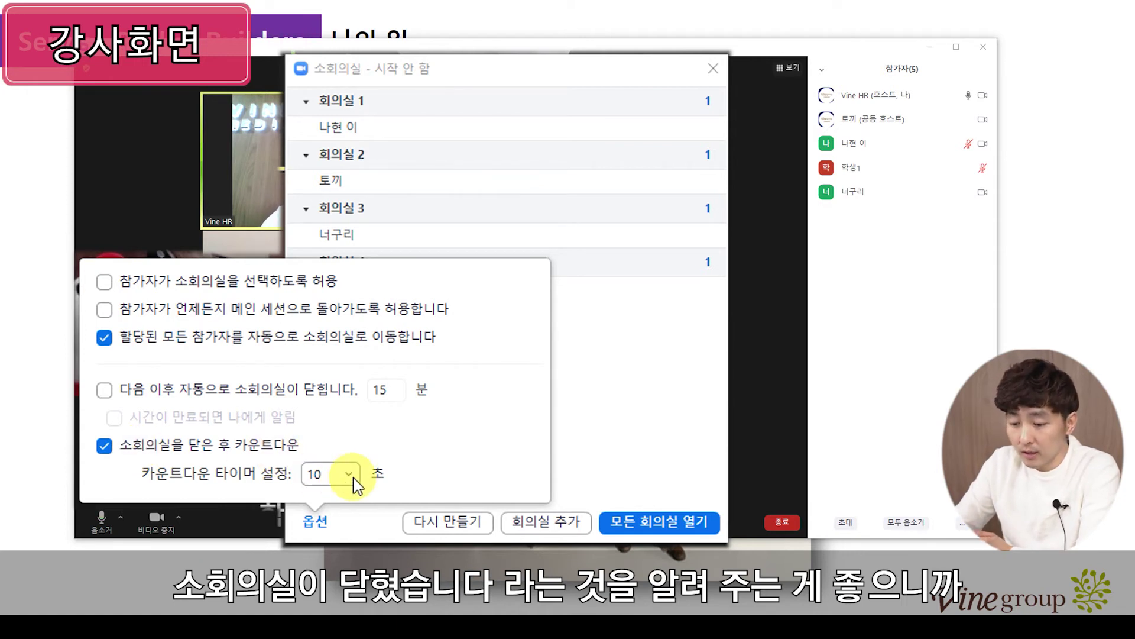
Enable automatic closing of the breakout rooms with a duration of 10 minutes
left_click(333, 474)
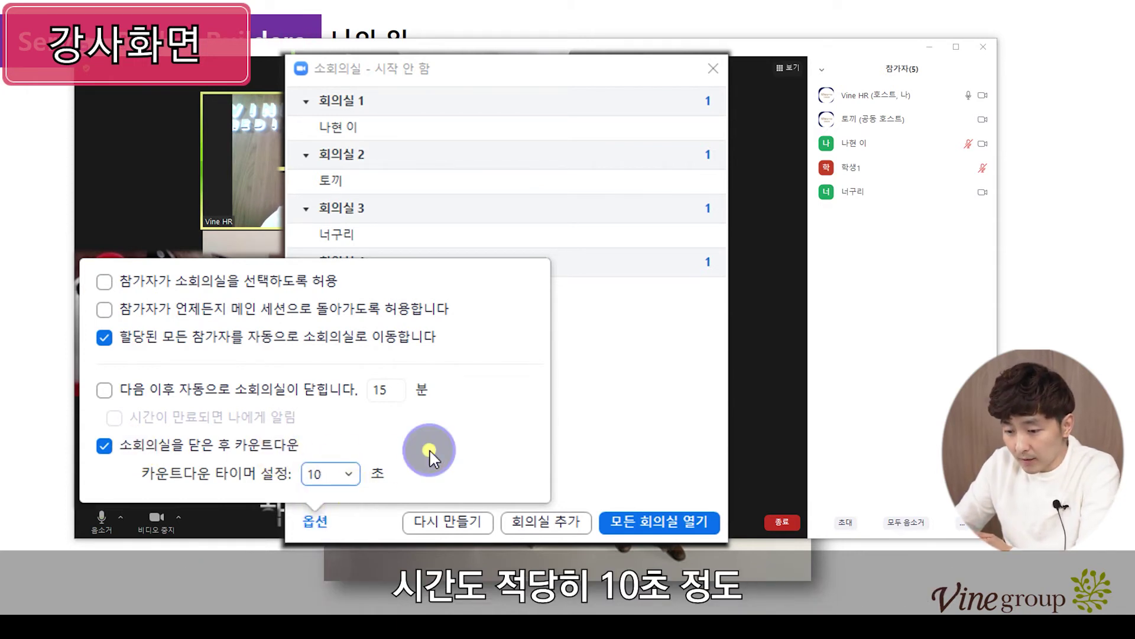
left_click(107, 391)
double_click(382, 389)
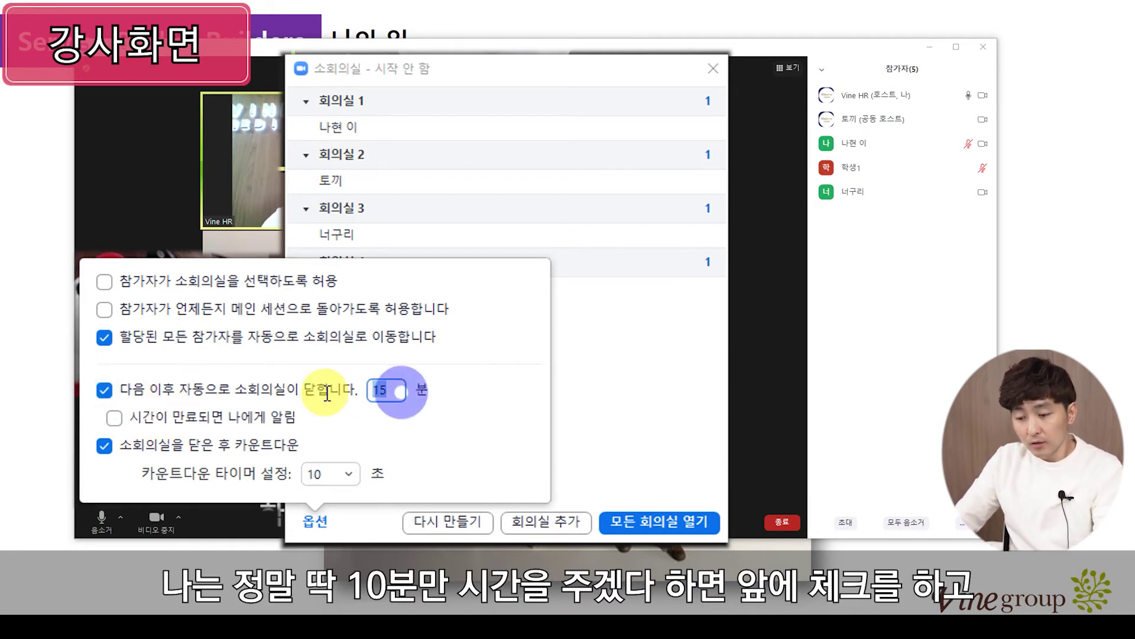
type("1")
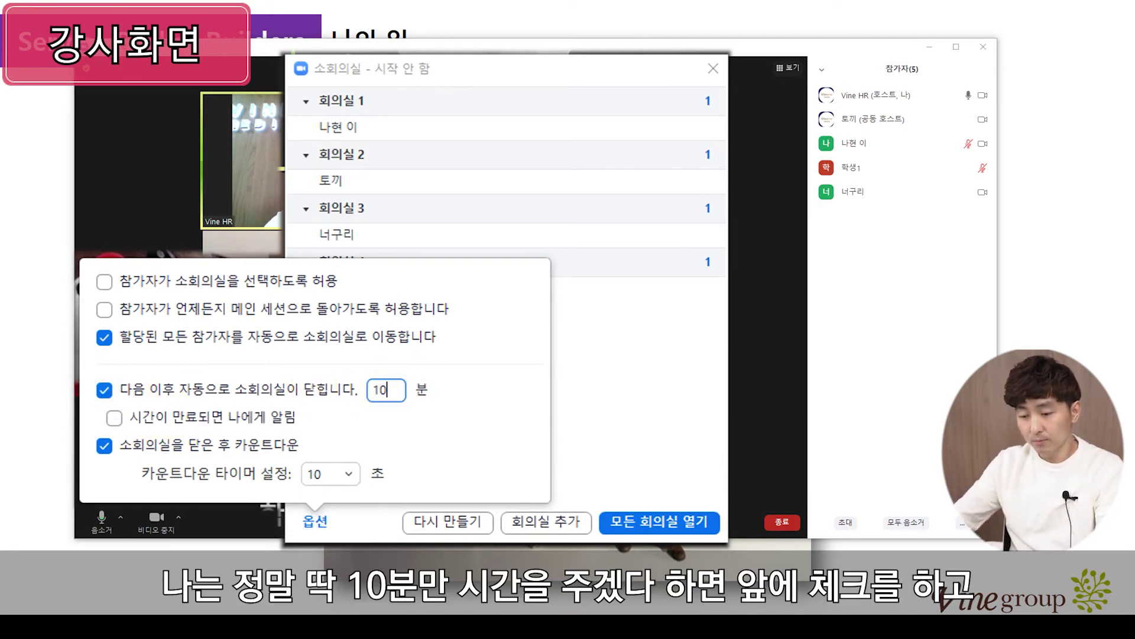
left_click(612, 361)
Open all breakout rooms with the timer and close them all before the time is up
left_click(677, 524)
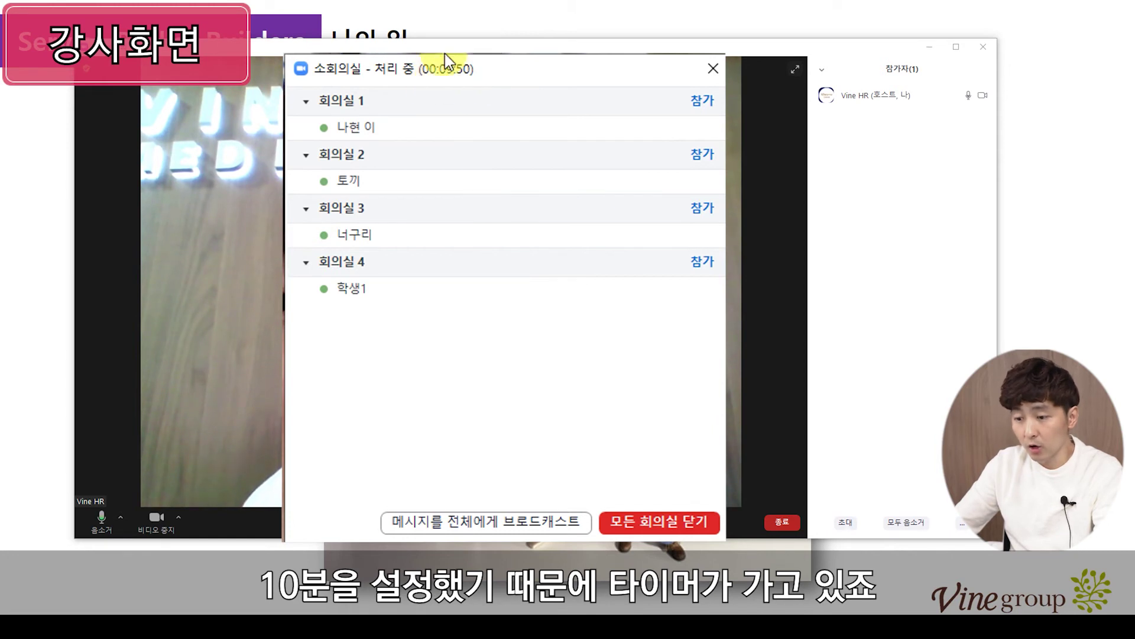
mouse_move(418, 62)
left_mouse_down()
mouse_move(515, 81)
mouse_move(411, 62)
left_mouse_up()
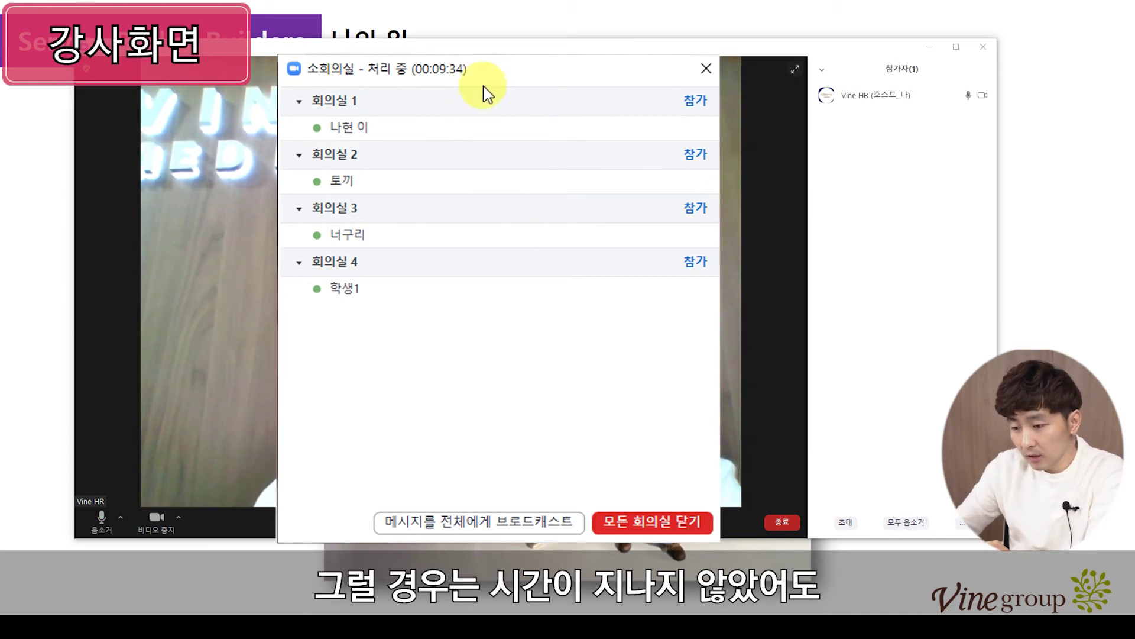
left_click(641, 524)
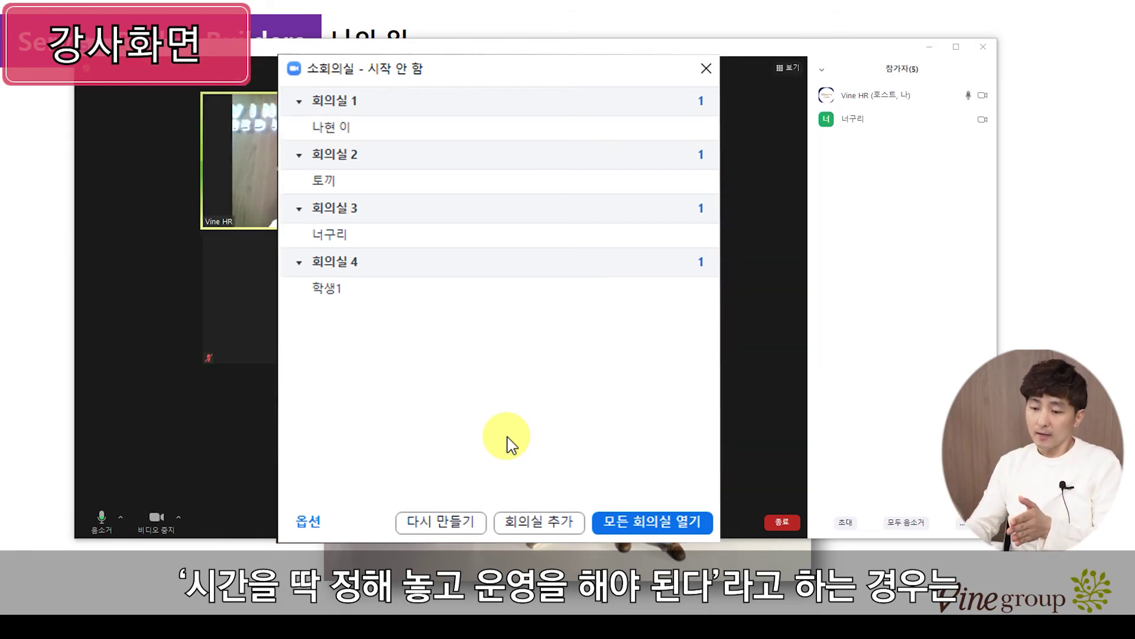
Disable the automatic closing of the breakout rooms in their options
left_click(309, 521)
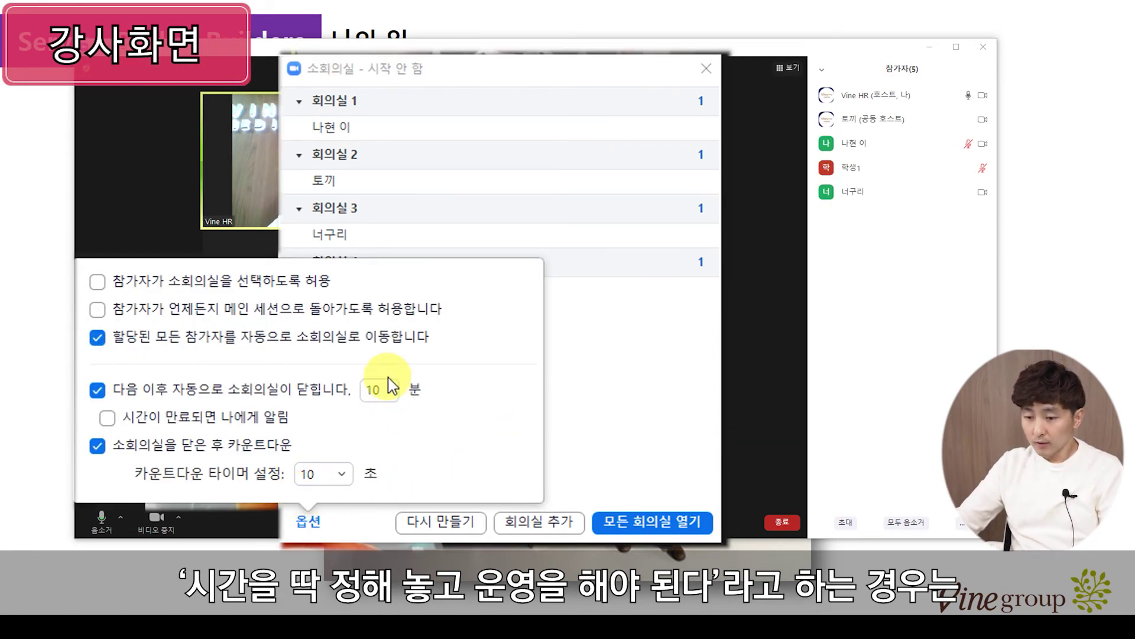
left_click(222, 387)
left_click(228, 387)
left_click_drag(382, 388, 350, 388)
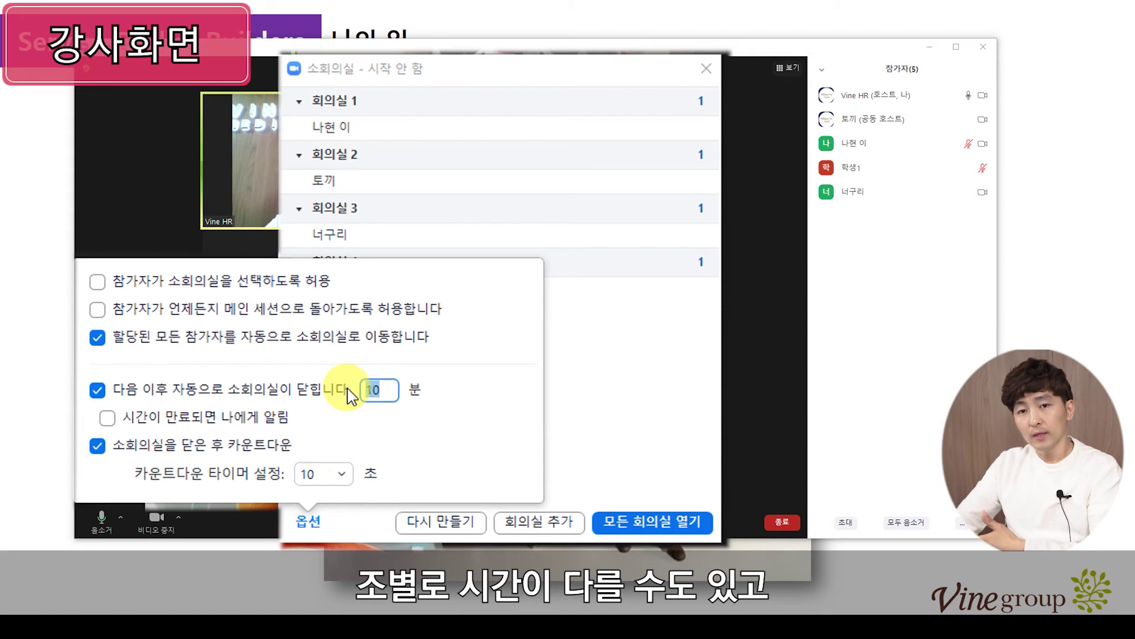
left_click(97, 389)
left_click(629, 392)
Open all breakout rooms without a time limit and close them all manually
left_click(656, 521)
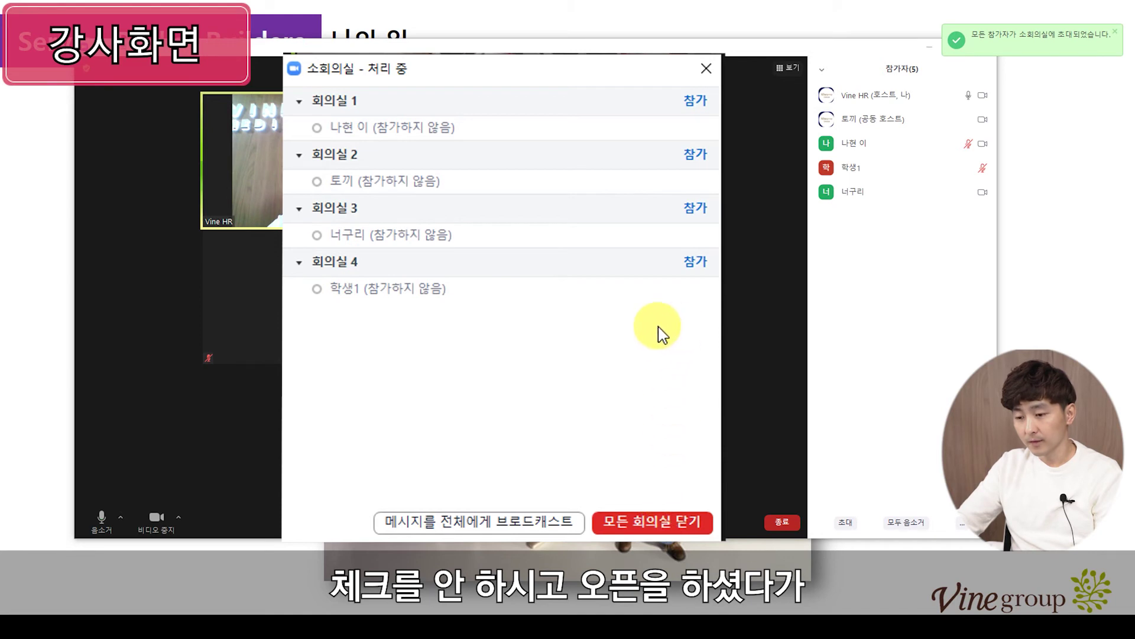
mouse_move(686, 237)
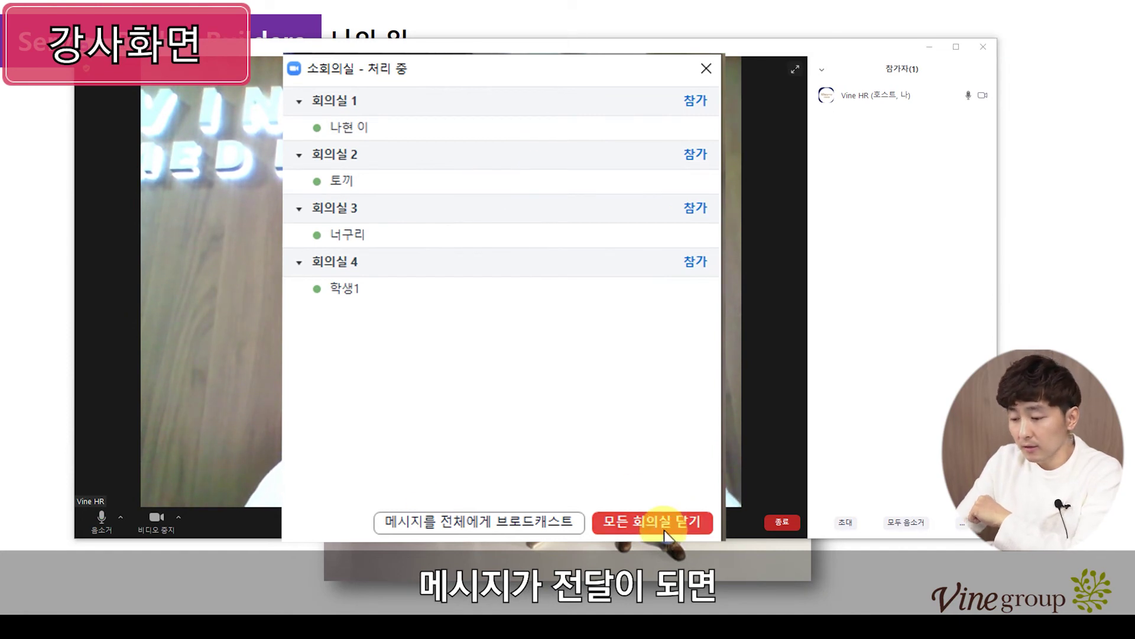
left_click(650, 523)
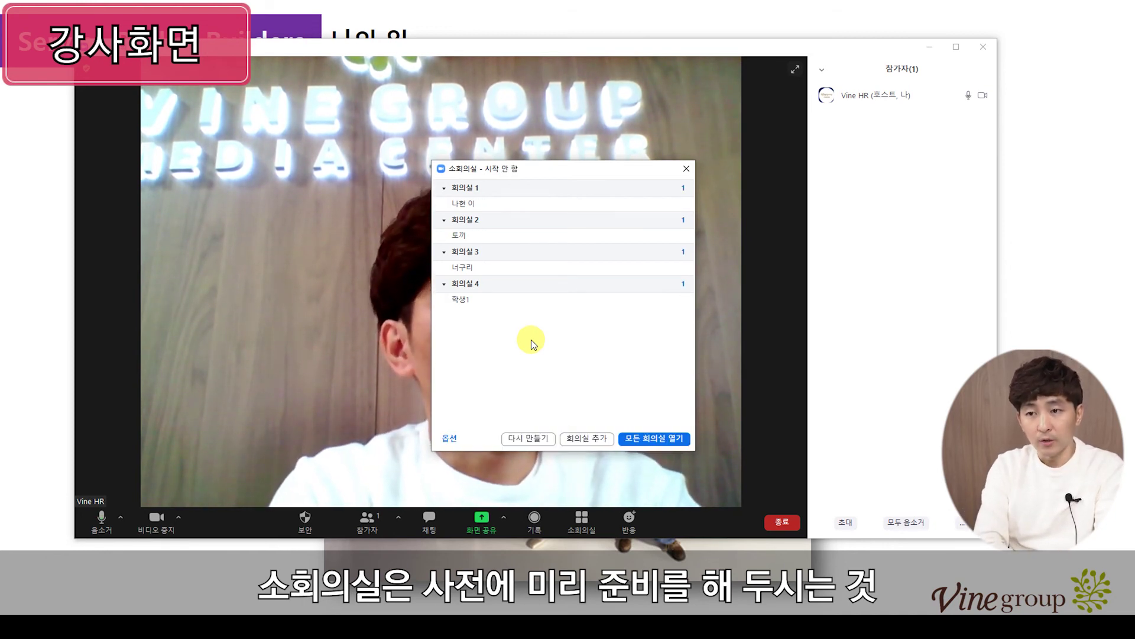
Review the breakout room options once more and close the 소회의실 window
left_click(450, 438)
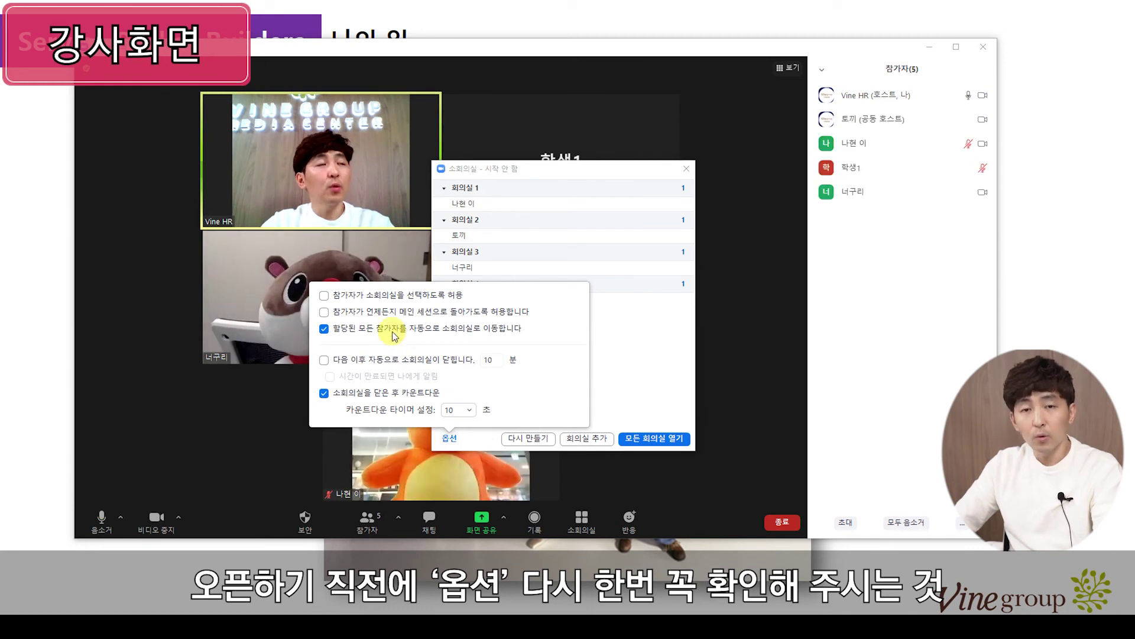
left_click(639, 337)
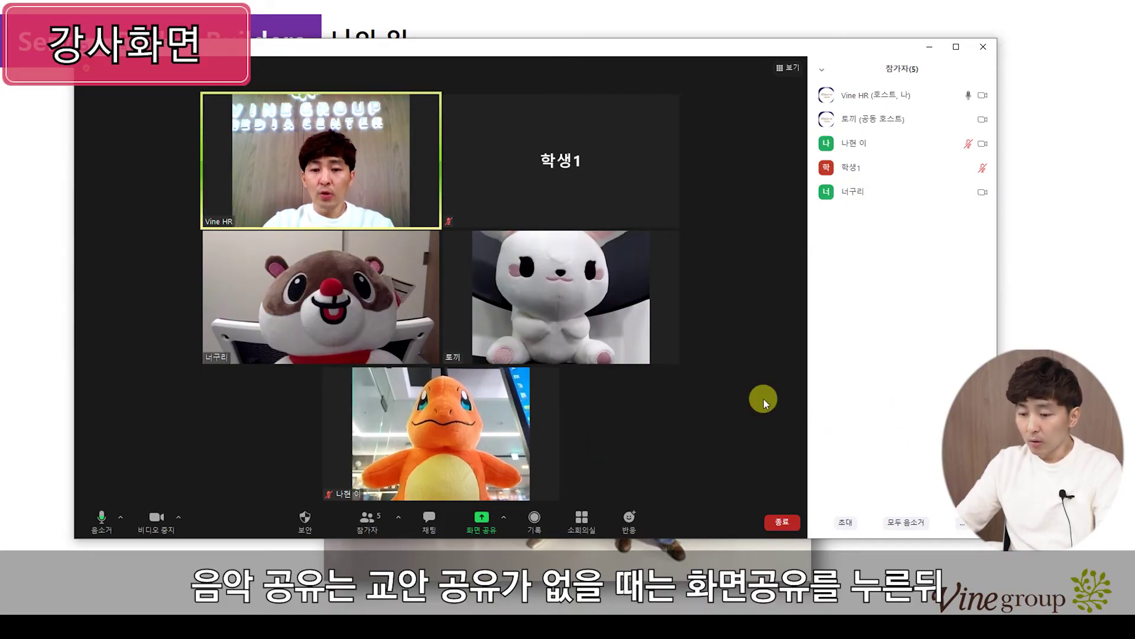
Share only the computer audio (컴퓨터 오디오) with the meeting and briefly play the YouTube music chart video before pausing it
left_click(481, 518)
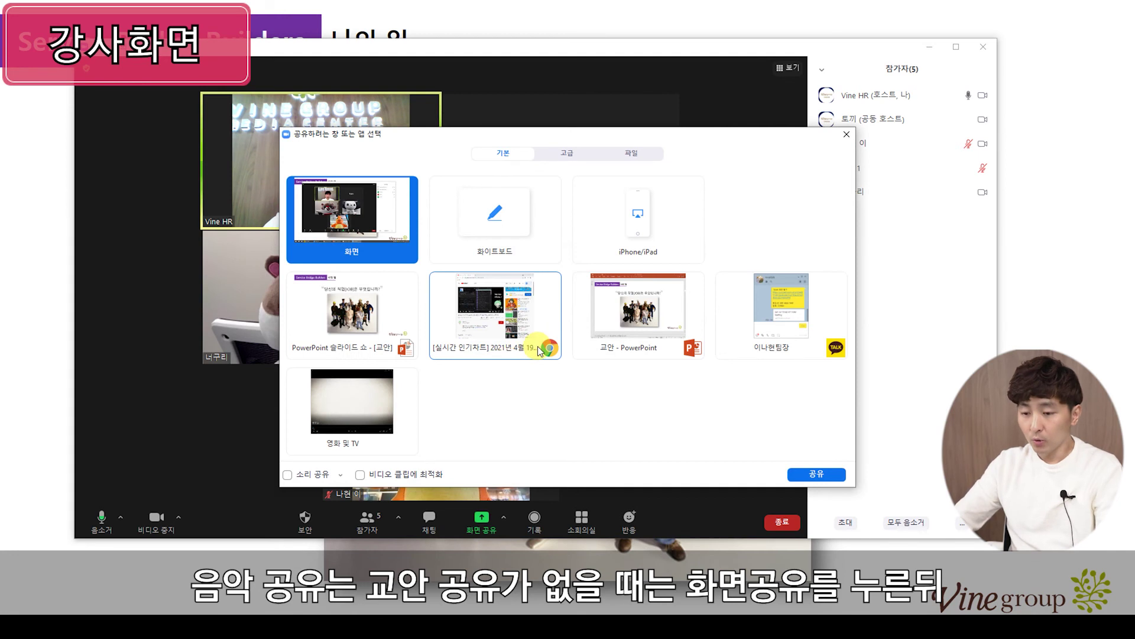
left_click(570, 155)
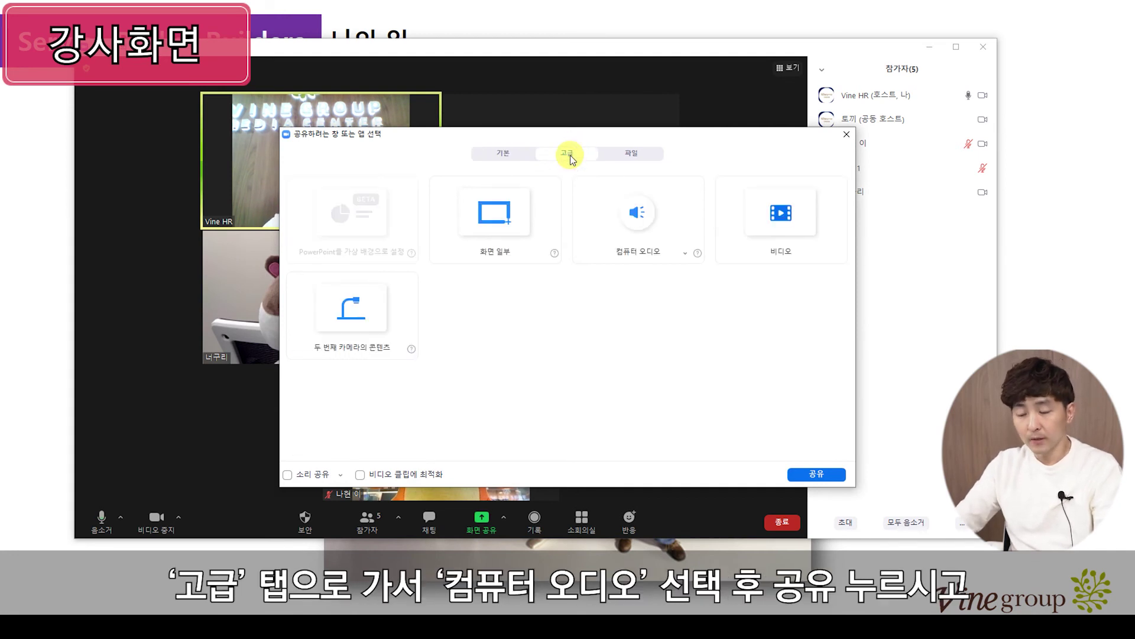
left_click(658, 224)
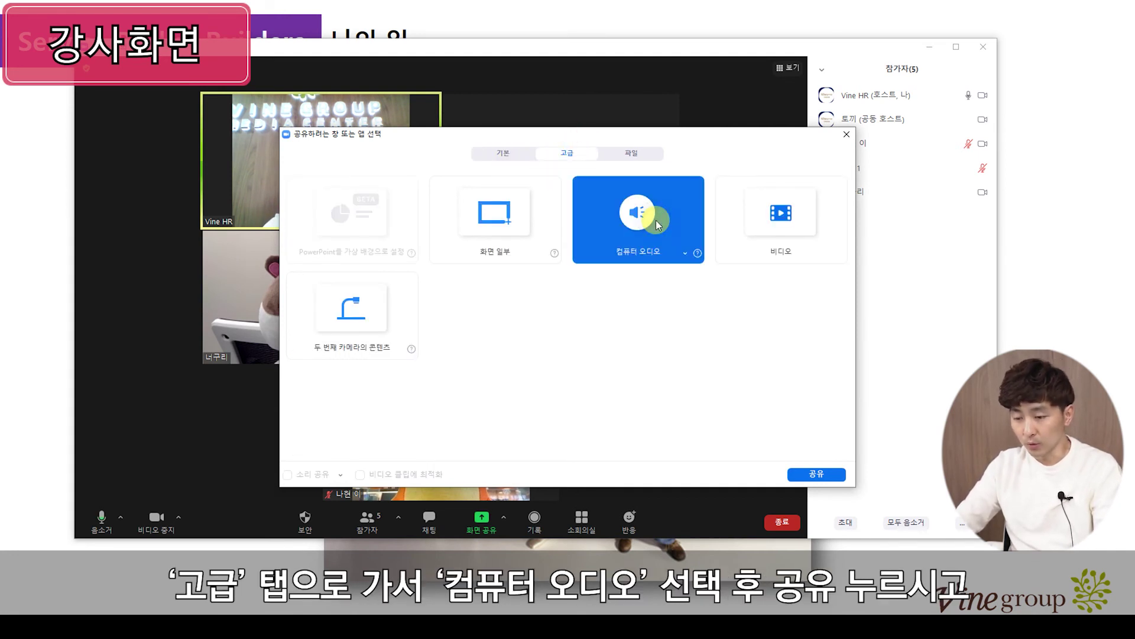
left_click(816, 475)
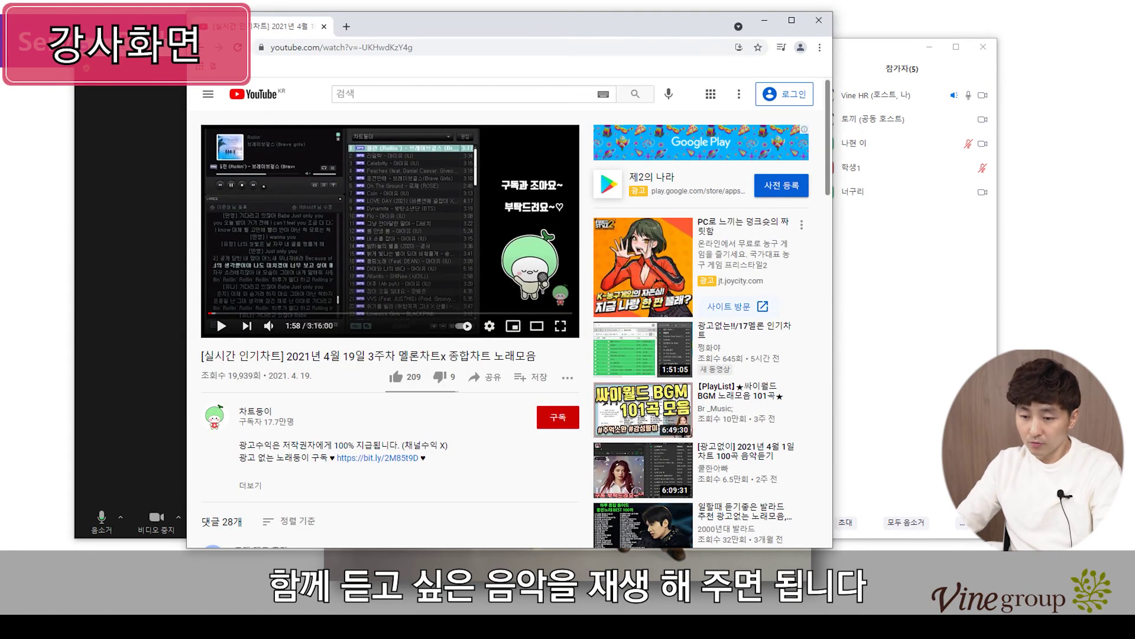
left_click(220, 326)
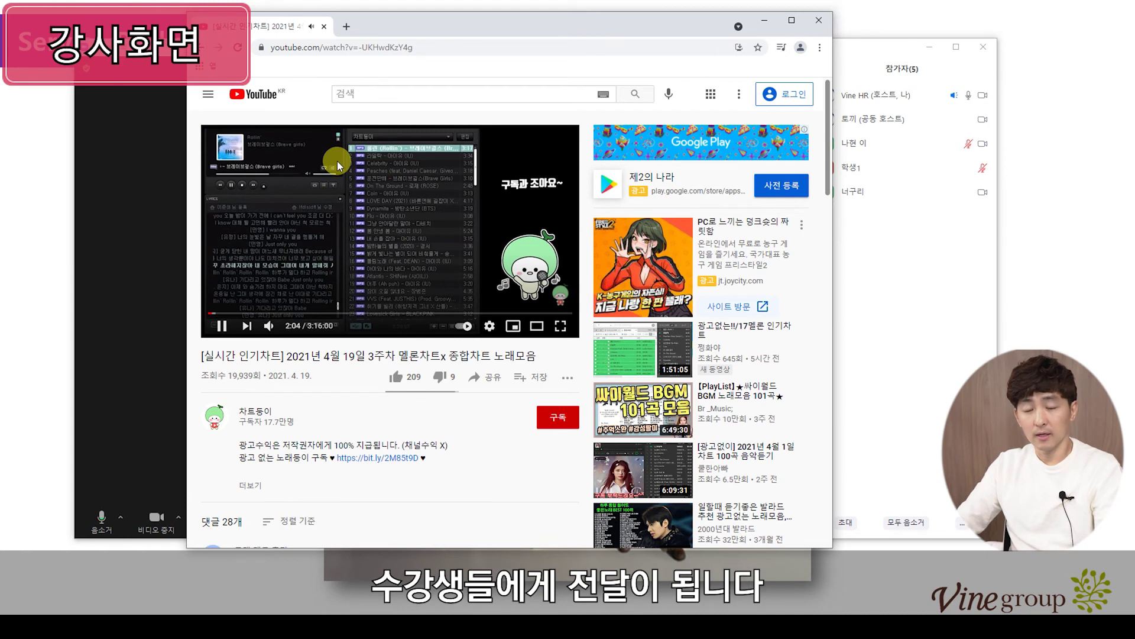
left_click(220, 326)
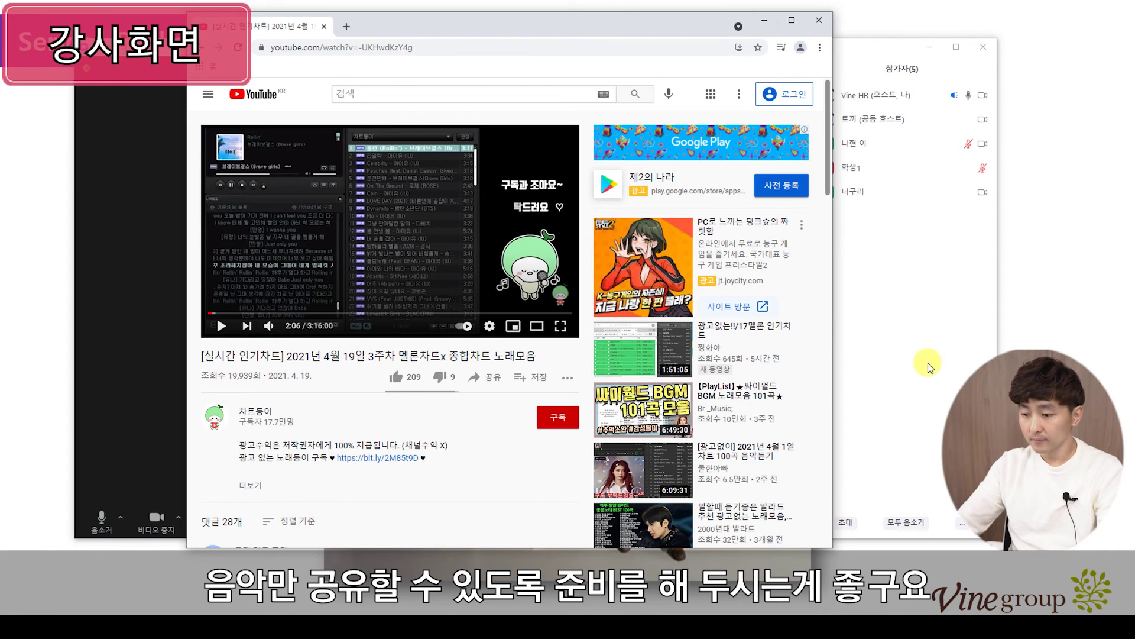
Return to the Zoom meeting and share the PowerPoint slide show window of 교안 with the participants
left_click(857, 360)
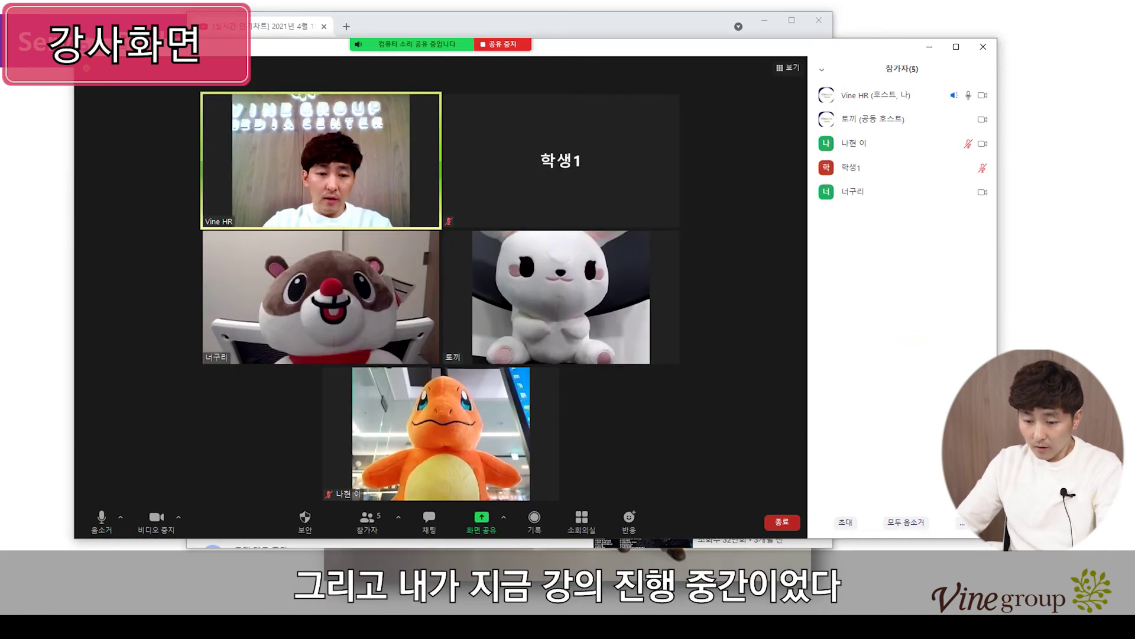
left_click(476, 515)
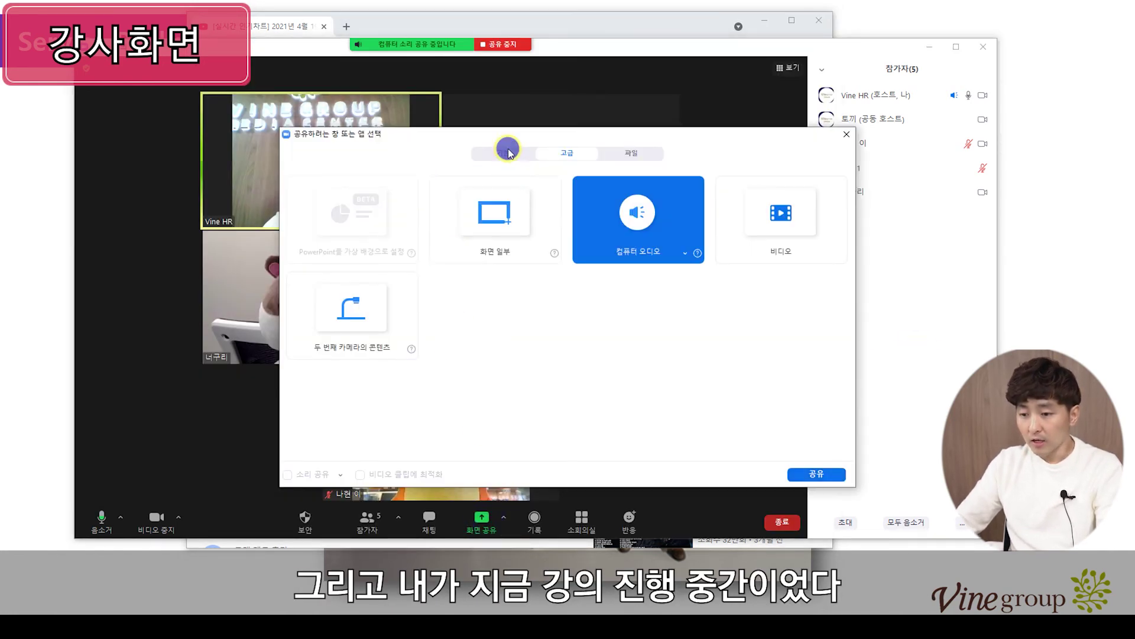
left_click(503, 153)
left_click(374, 335)
left_click(816, 473)
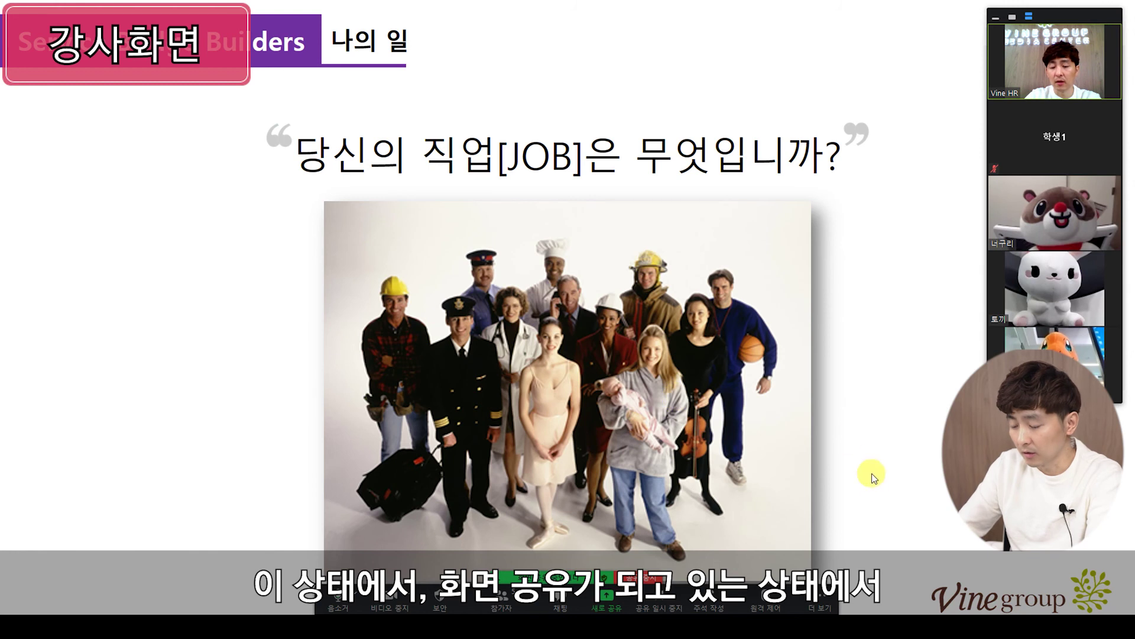
Turn on sound sharing (소리 공유) during the slide share, then play and pause the YouTube music chart video in Chrome
left_click(823, 597)
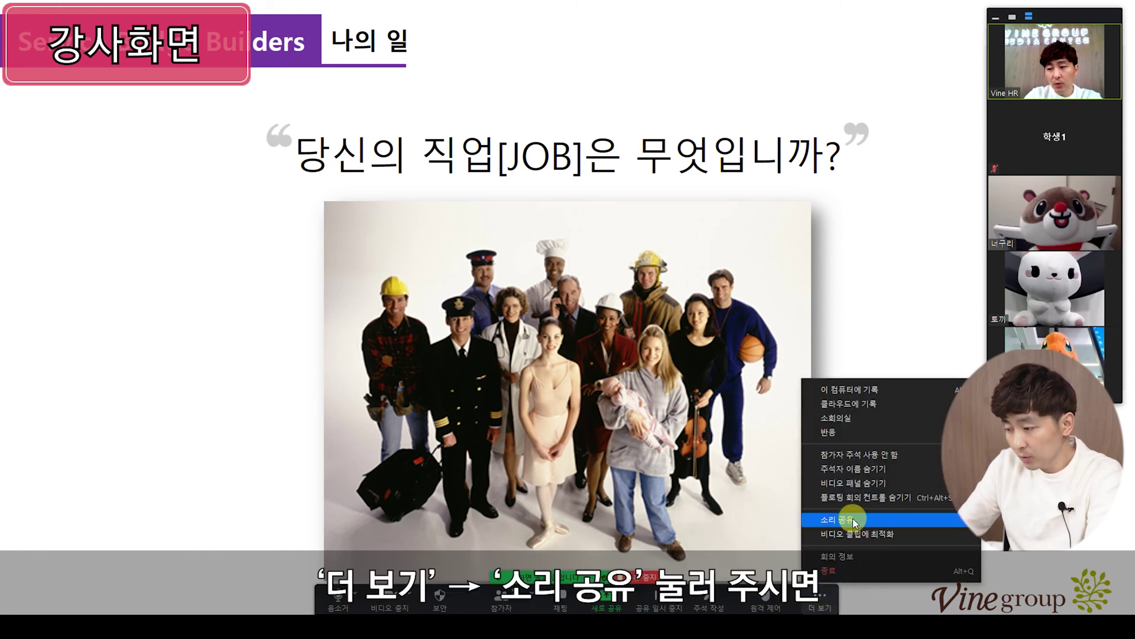
left_click(853, 519)
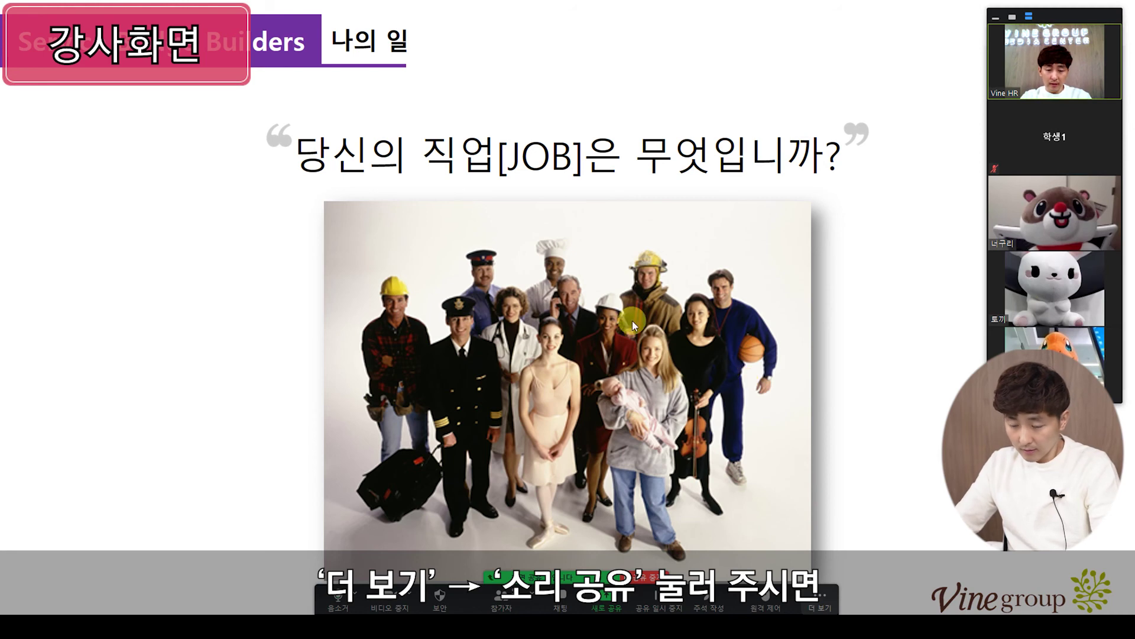
key("alt+Tab")
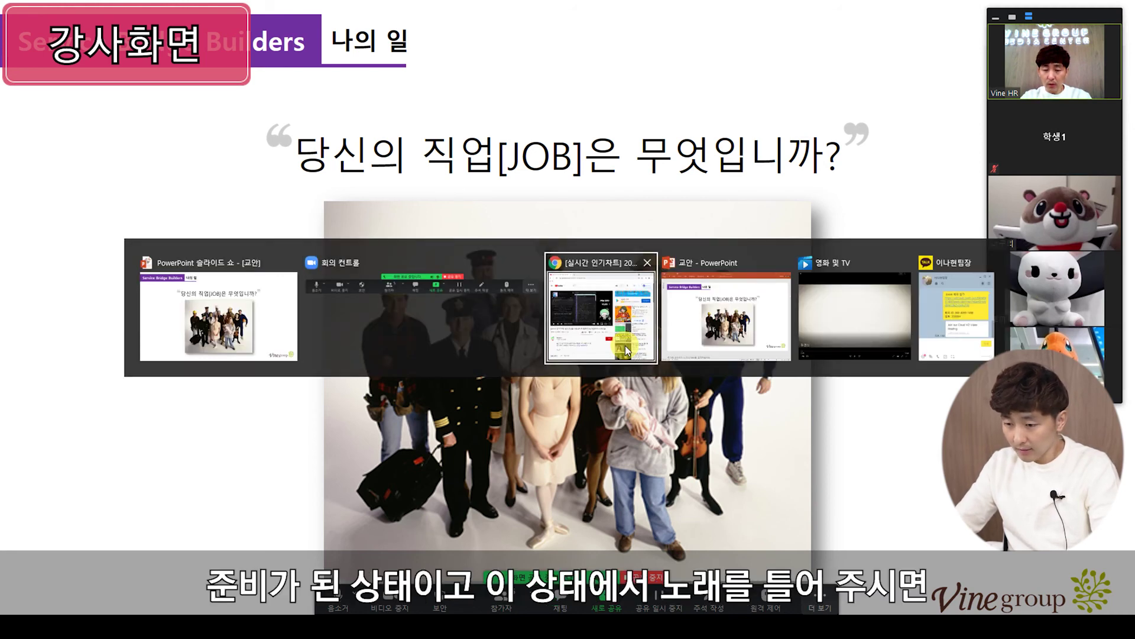
left_click(626, 345)
left_click(217, 327)
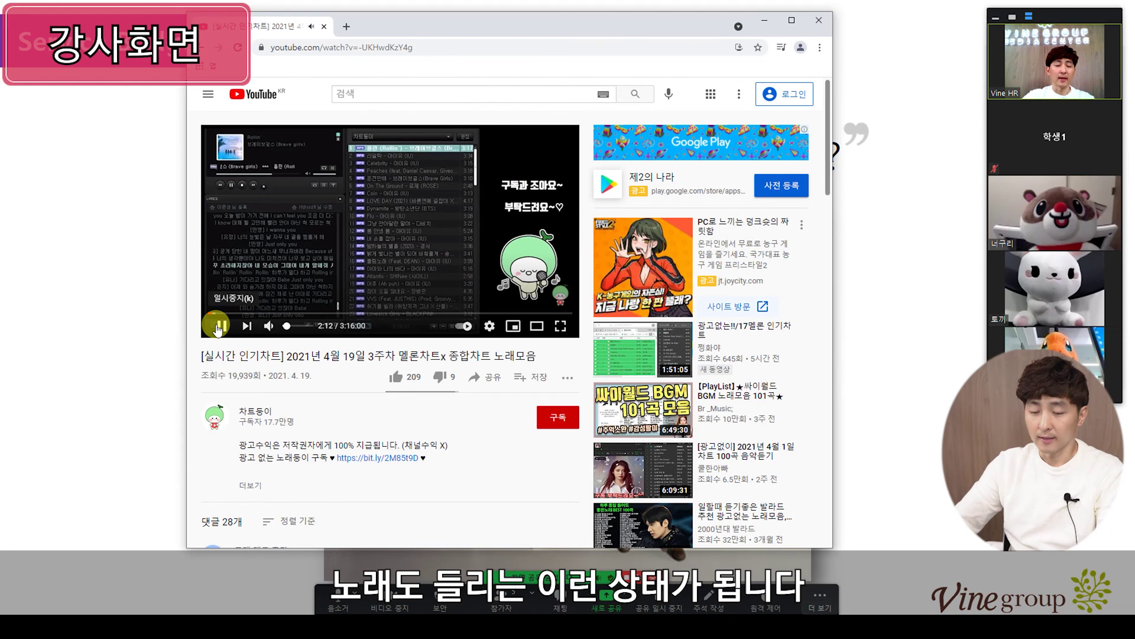
left_click(218, 326)
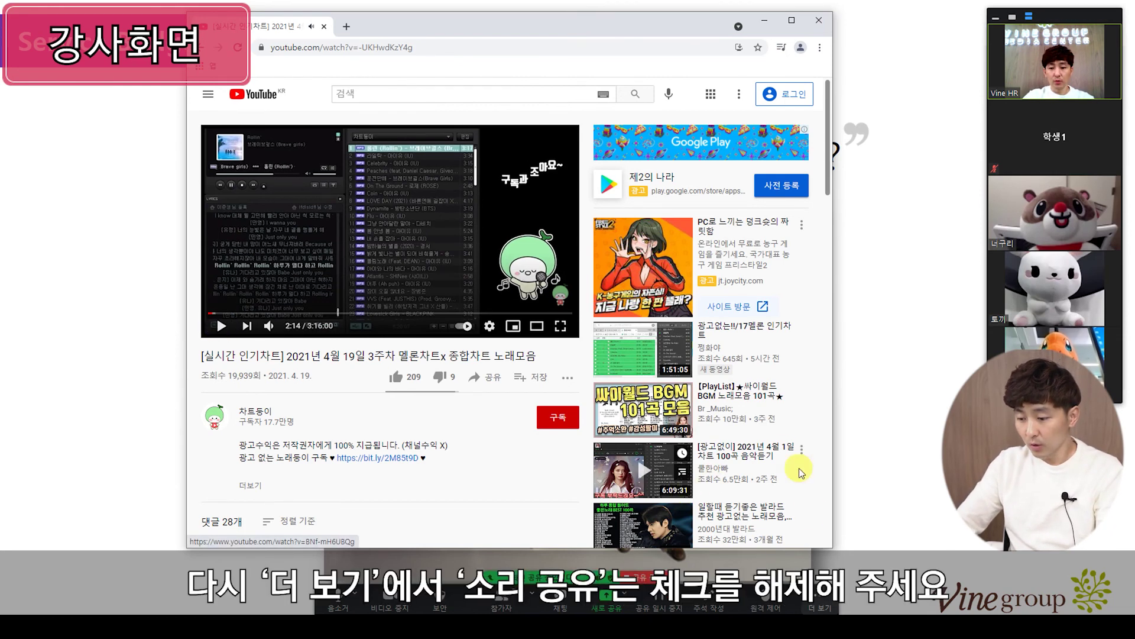
Turn off sound sharing (소리 공유) for the ongoing share and bring the slide show back to the front
left_click(824, 601)
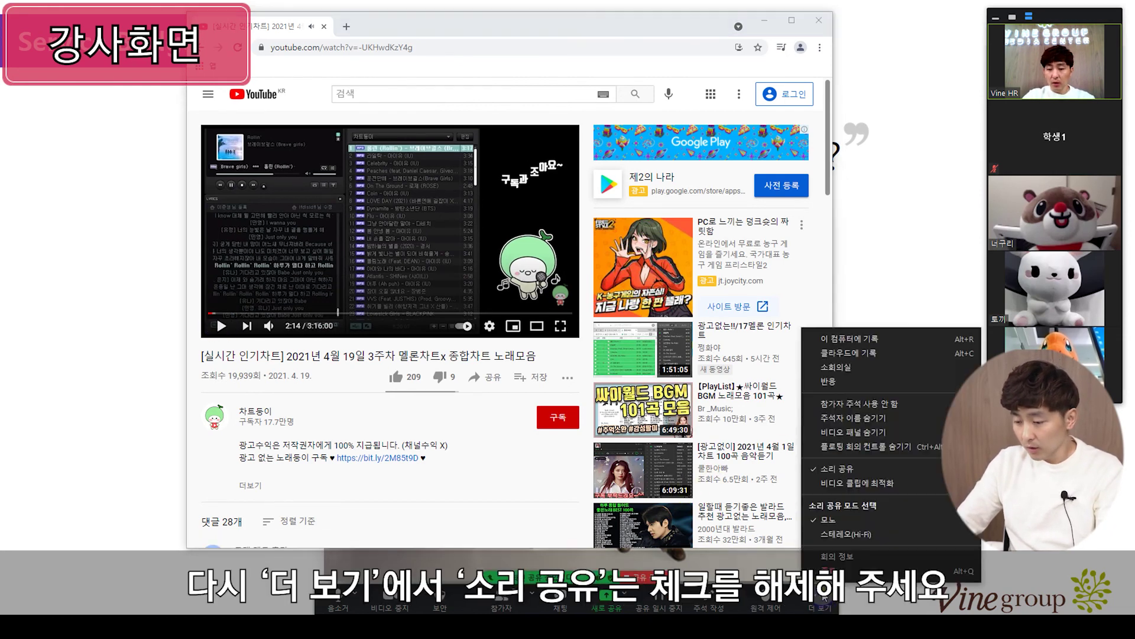
left_click(849, 472)
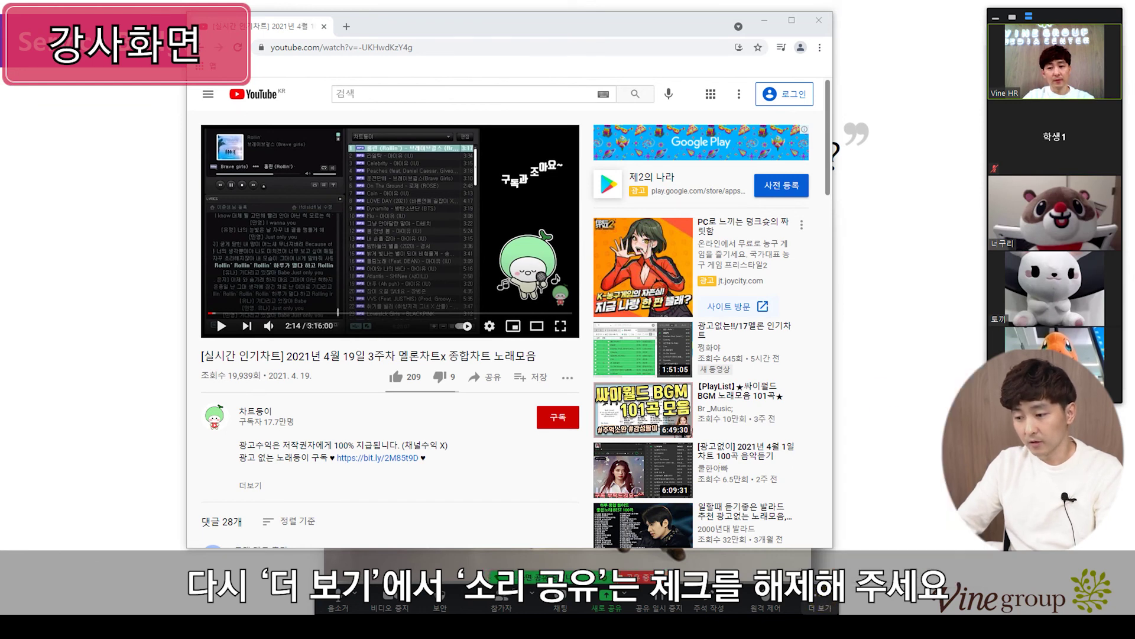
left_click(885, 381)
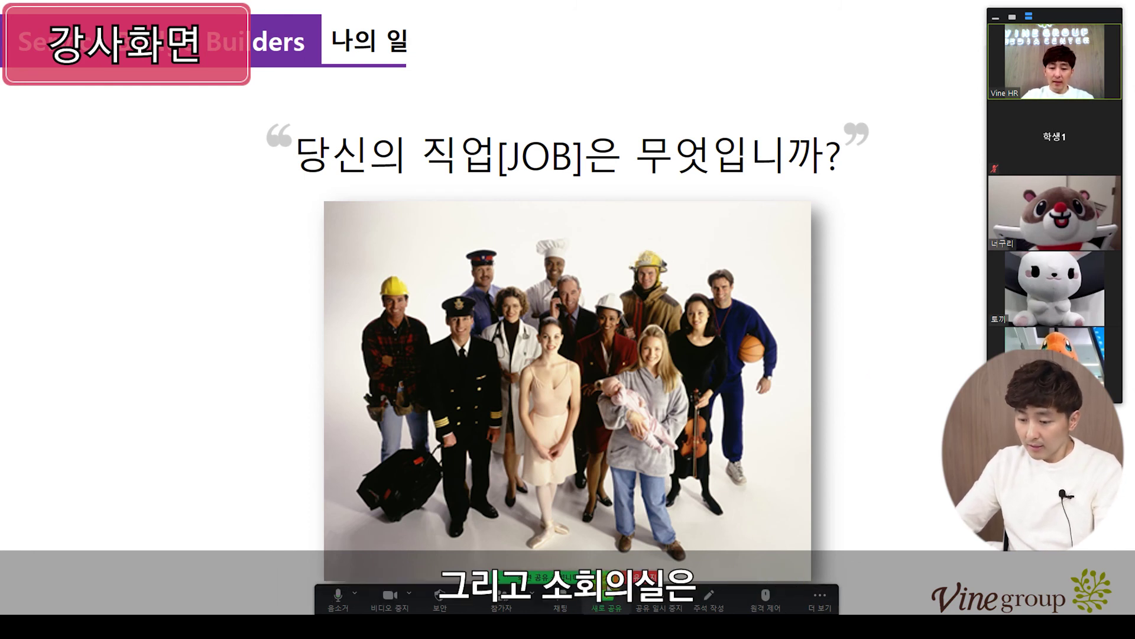
Open the 소회의실 window during the slide share and check the participant assignments of 회의실 1 to 회의실 4
left_click(823, 605)
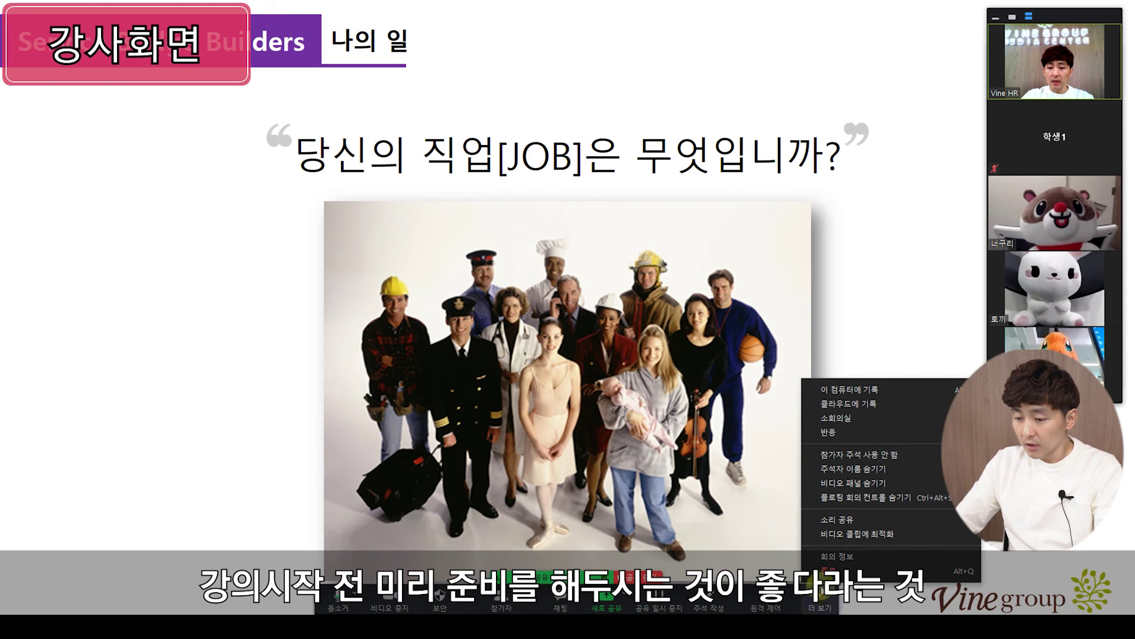
left_click(871, 424)
mouse_move(652, 236)
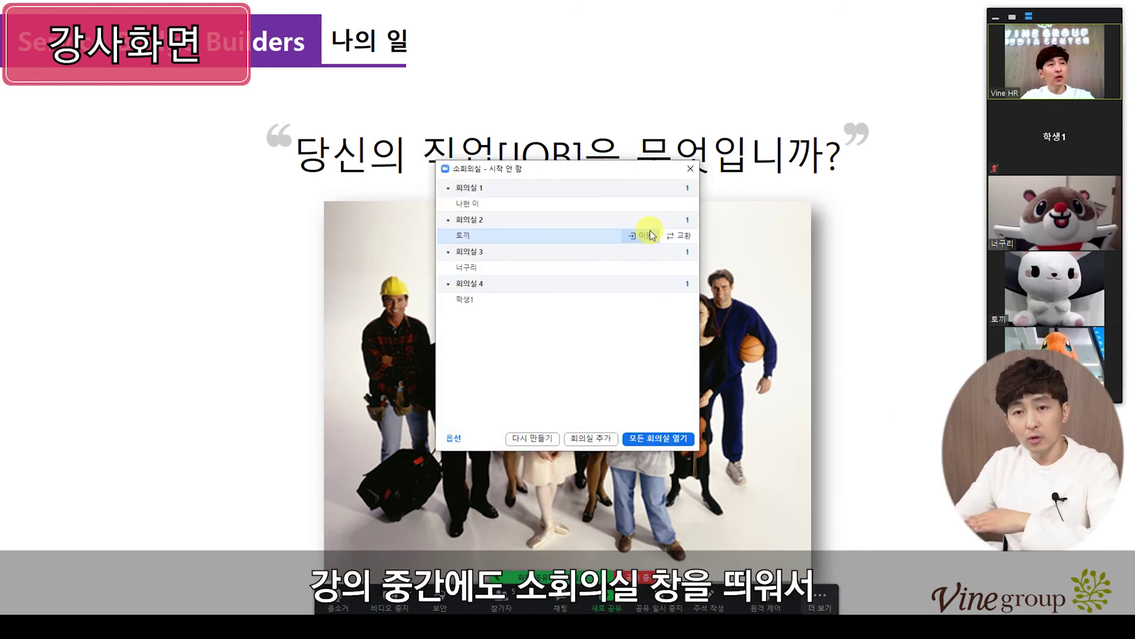
left_click(690, 190)
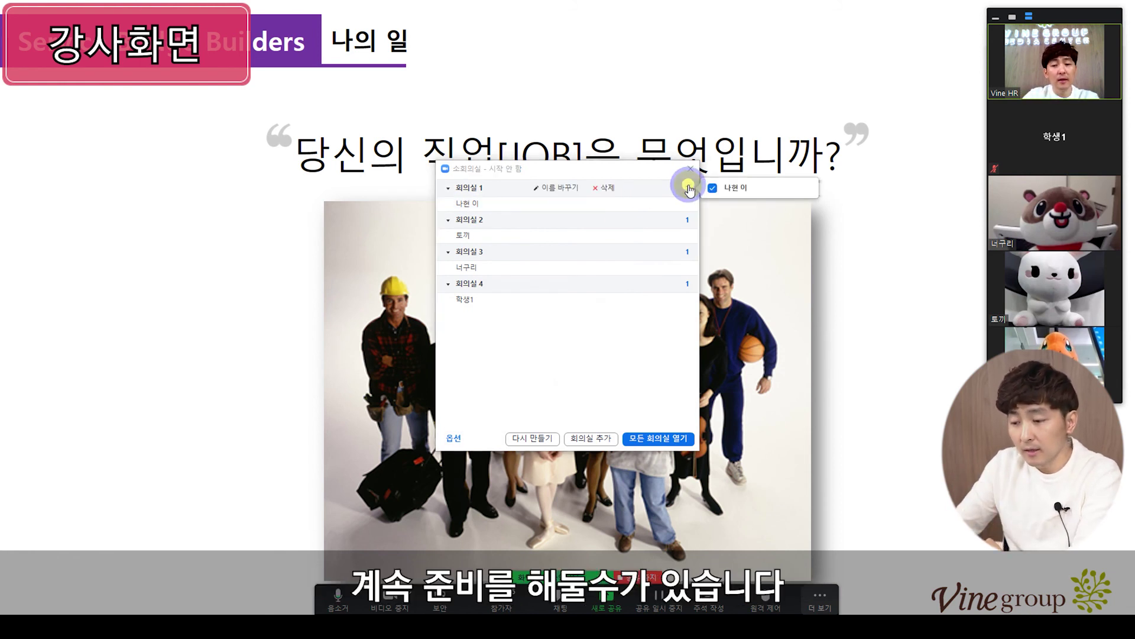
left_click(689, 220)
left_click(688, 253)
left_click(687, 283)
left_click(564, 336)
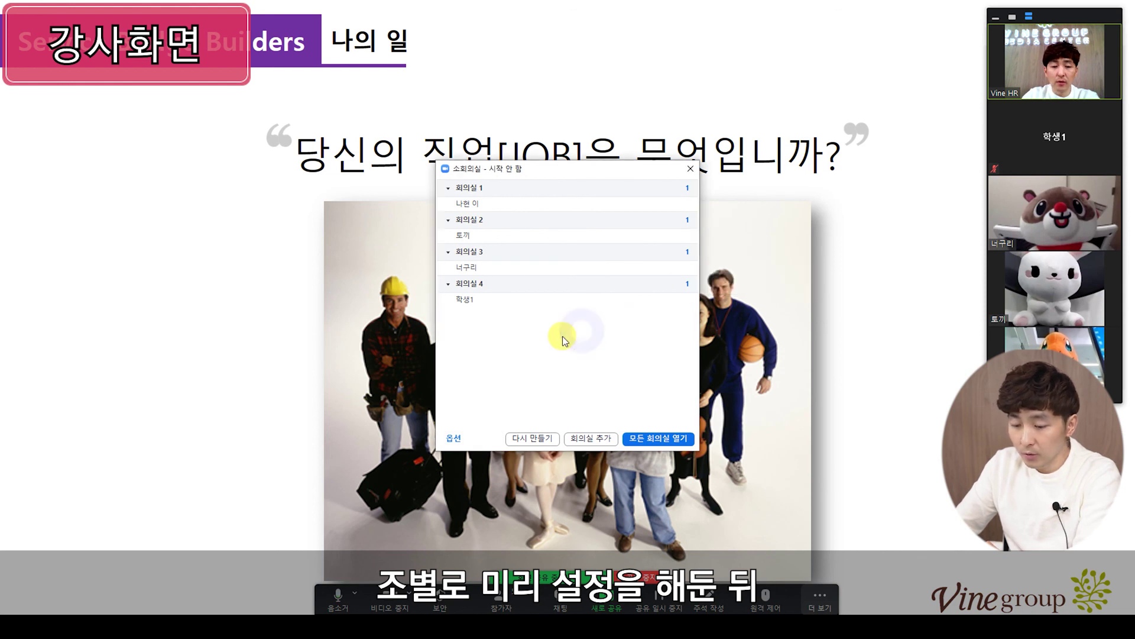
Toggle the automatic closing after 10 minutes in the breakout room options and close the 소회의실 window
left_click(456, 438)
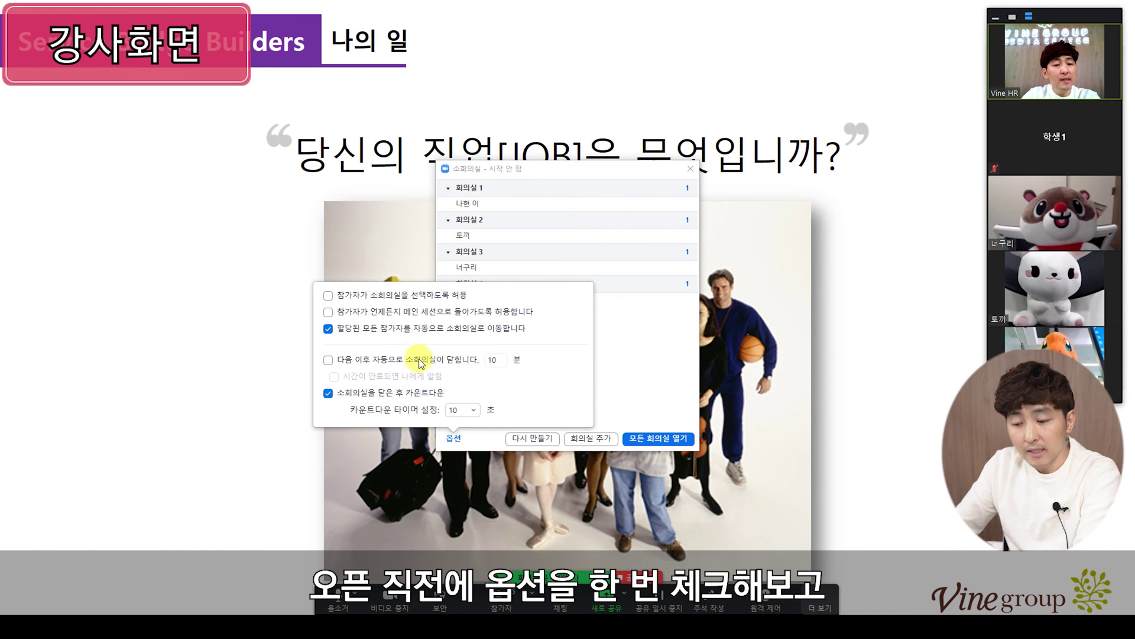
left_click(457, 359)
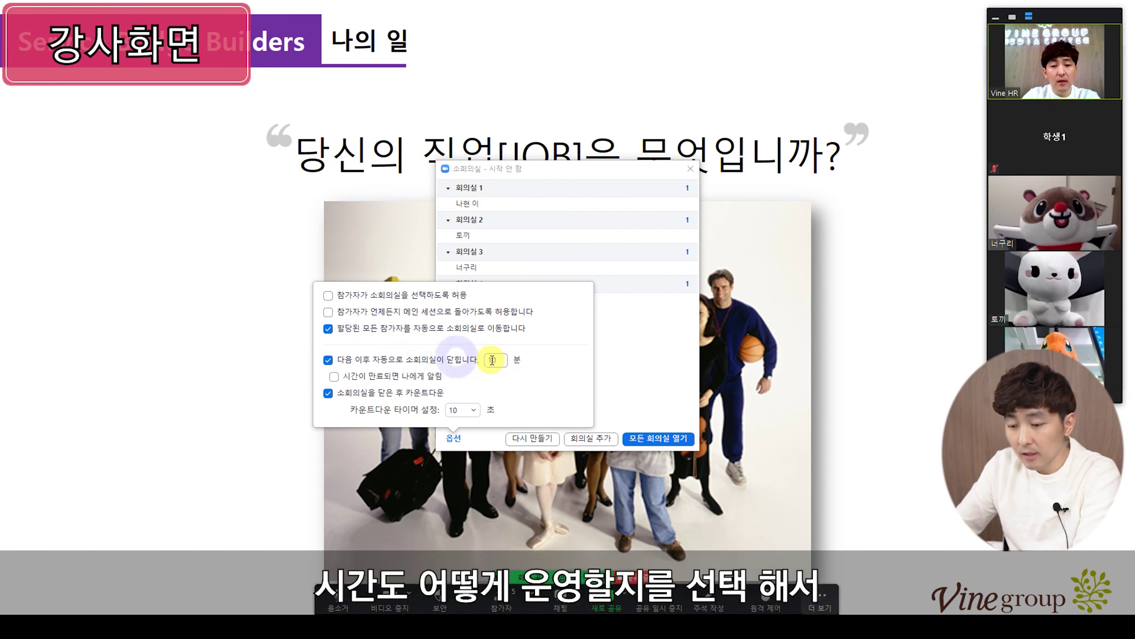
left_click(476, 359)
left_click(649, 371)
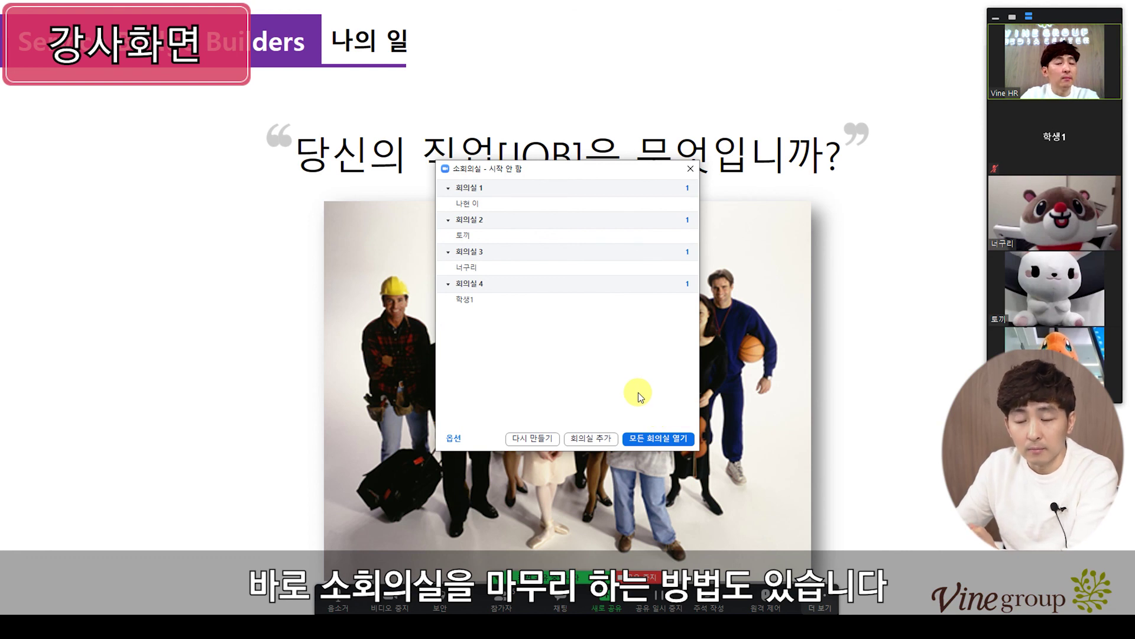
left_click(690, 169)
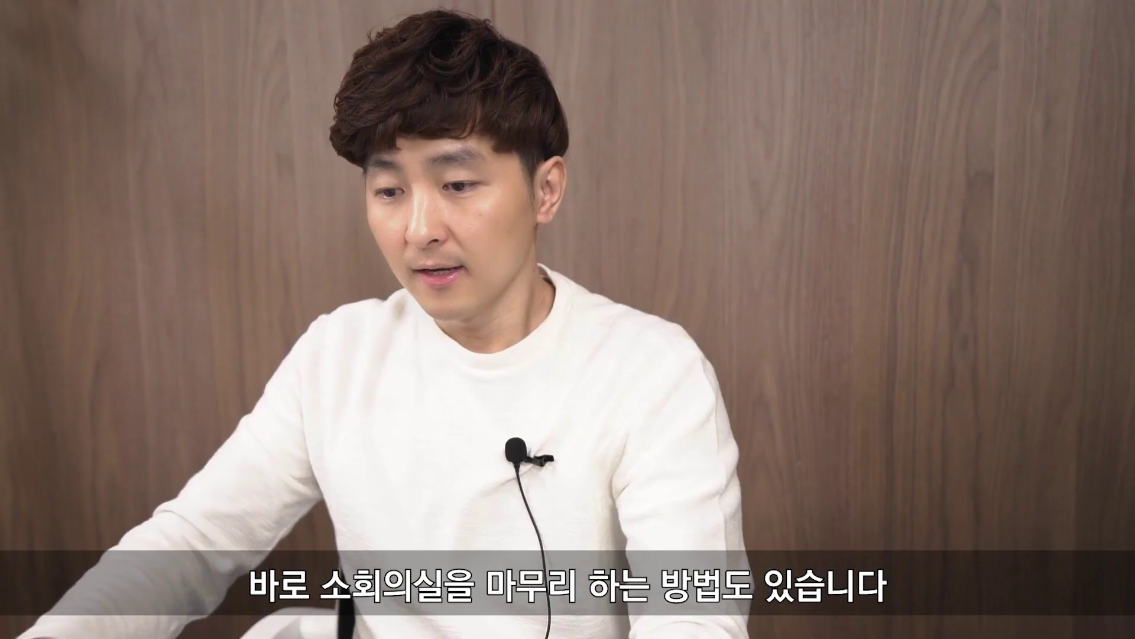